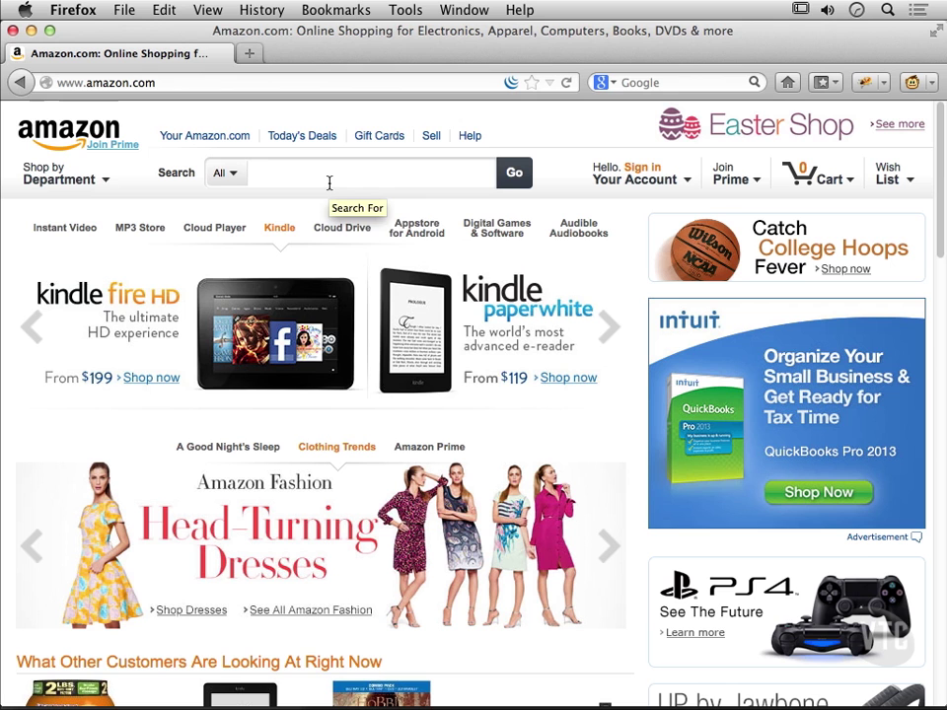
Step: Enter "penetration testing" as the search term on the Amazon home page
text(pend)
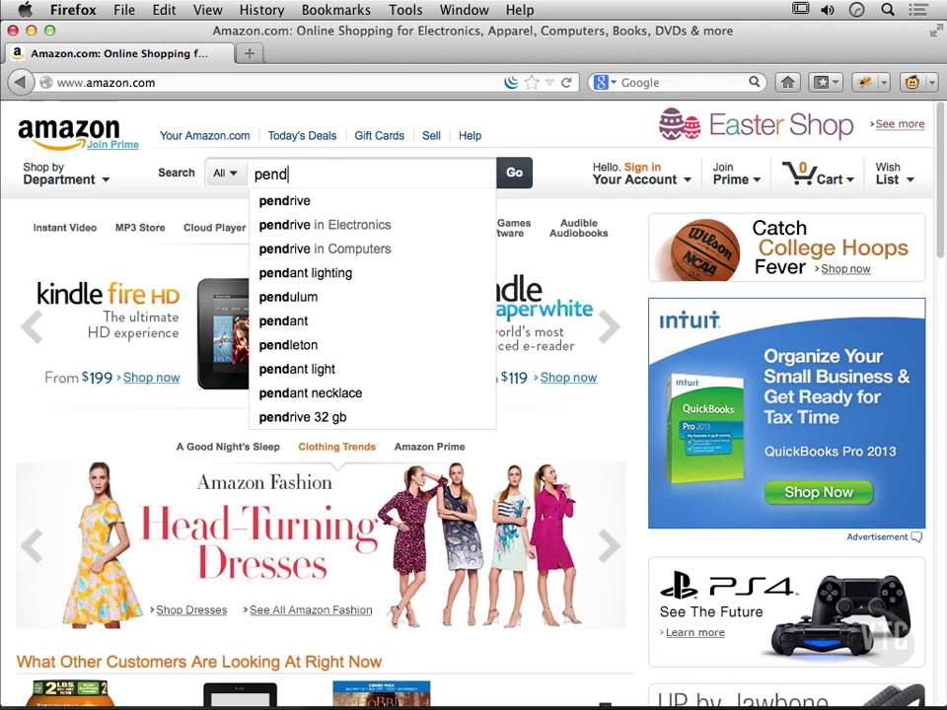
key(BackSpace)
text(et)
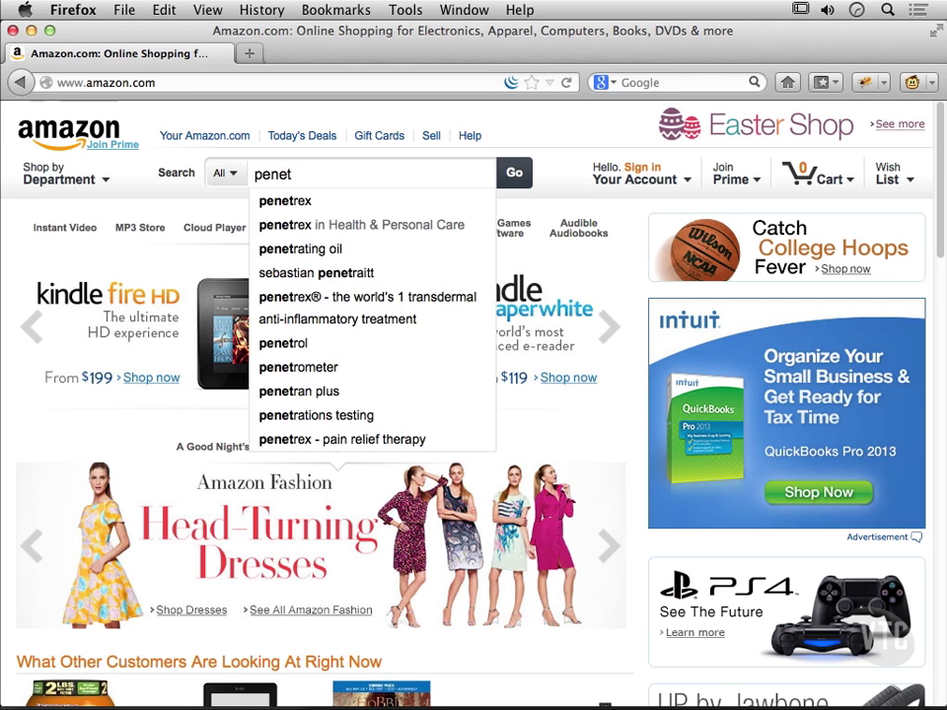
text(ration)
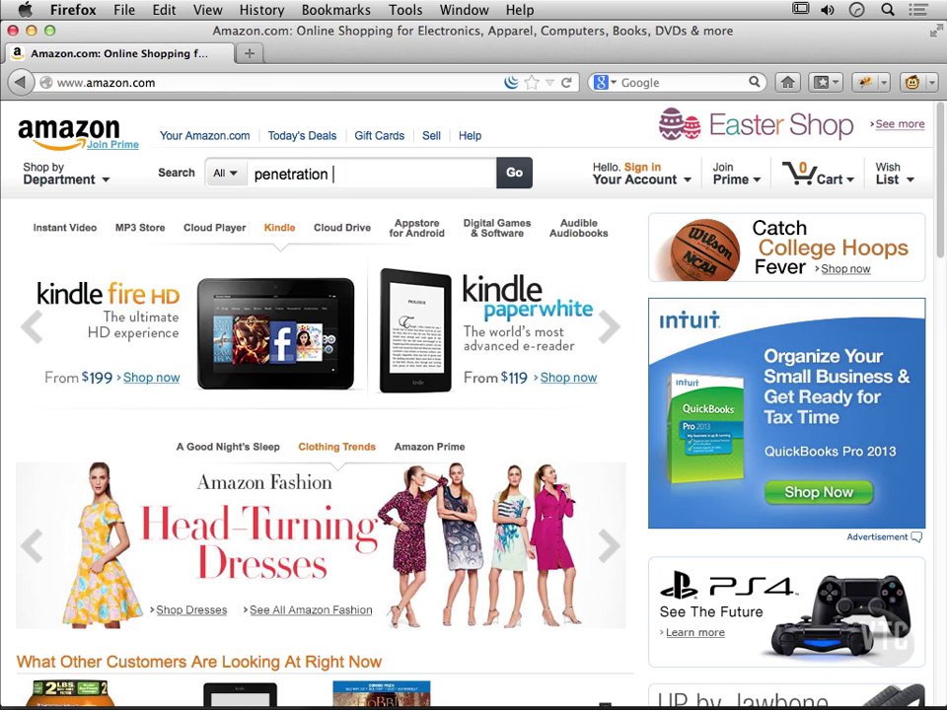
text( testing)
Step: Start tampering in the Tamper Data window, and run the Amazon search for "penetration testing"
drag(430, 45, 244, 63)
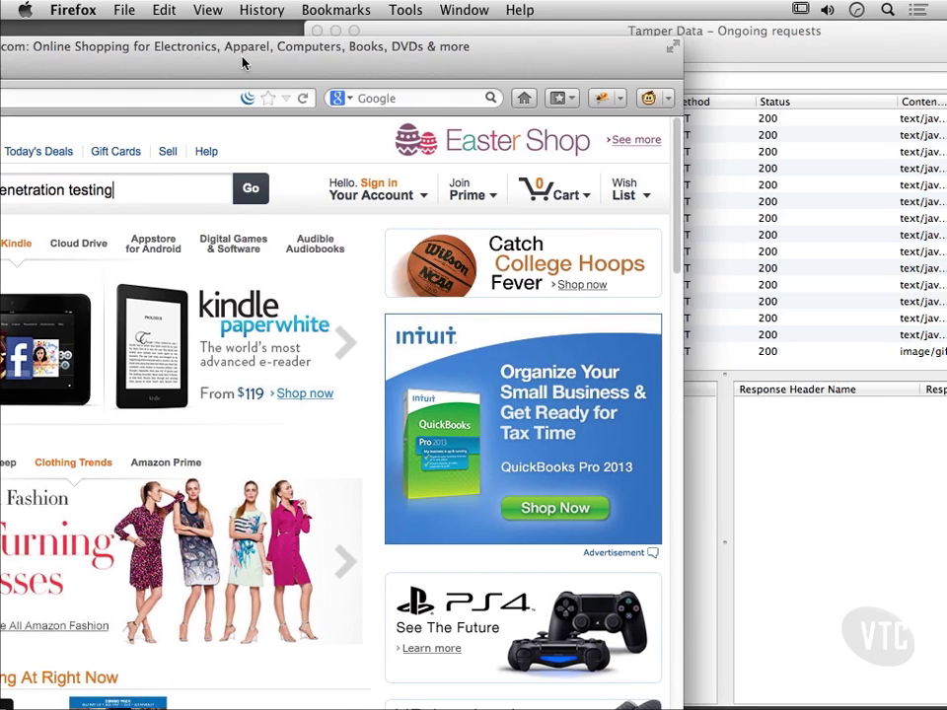
click(795, 37)
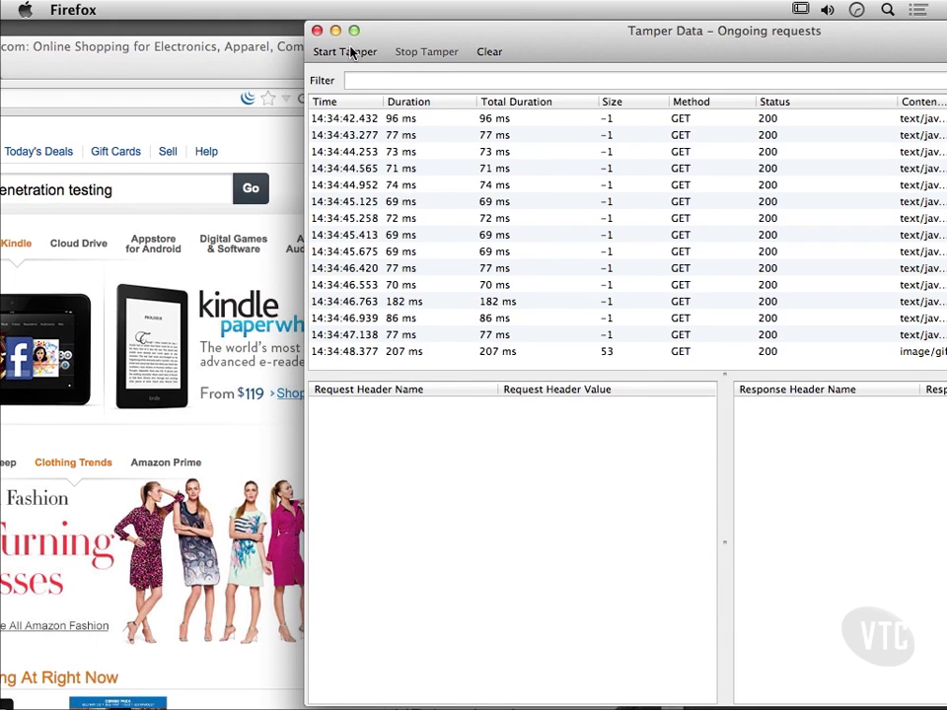
click(258, 60)
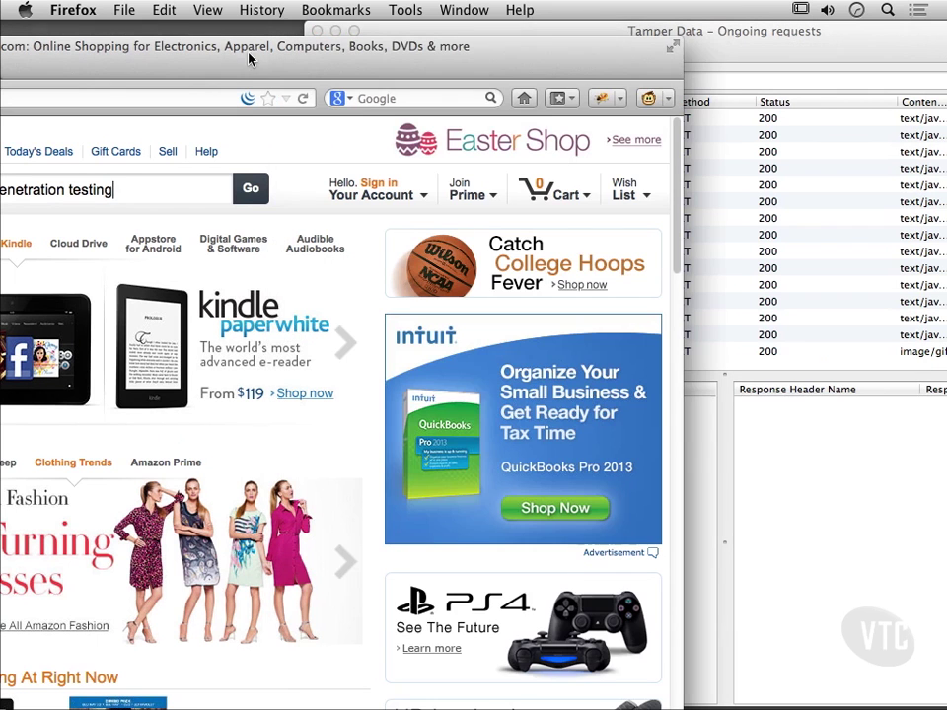
click(250, 188)
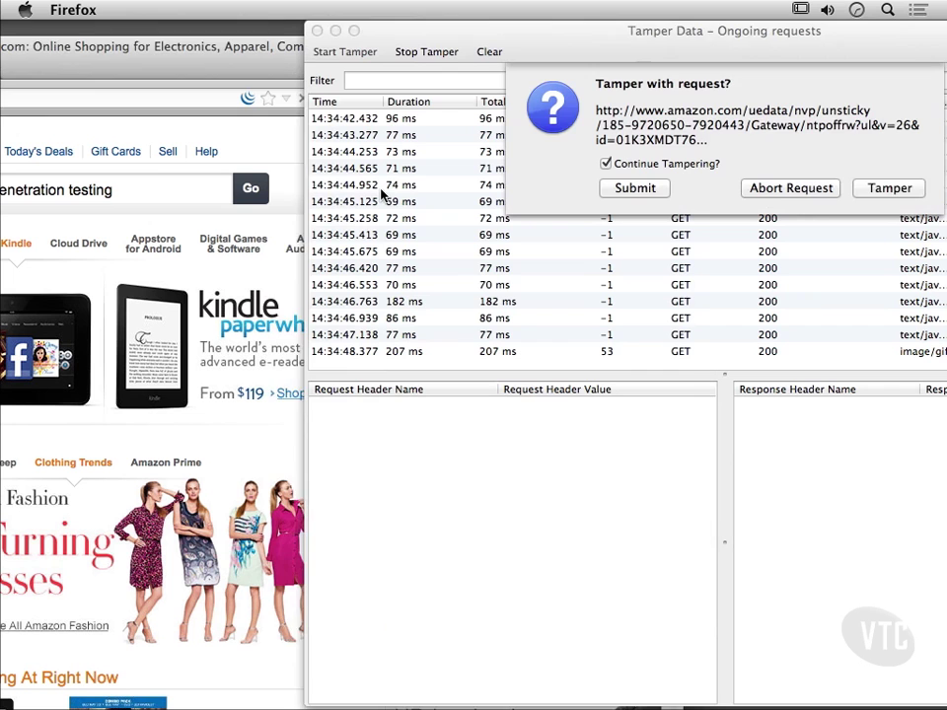
Step: Choose to tamper with the intercepted Amazon search request and open its request headers
drag(578, 31, 492, 29)
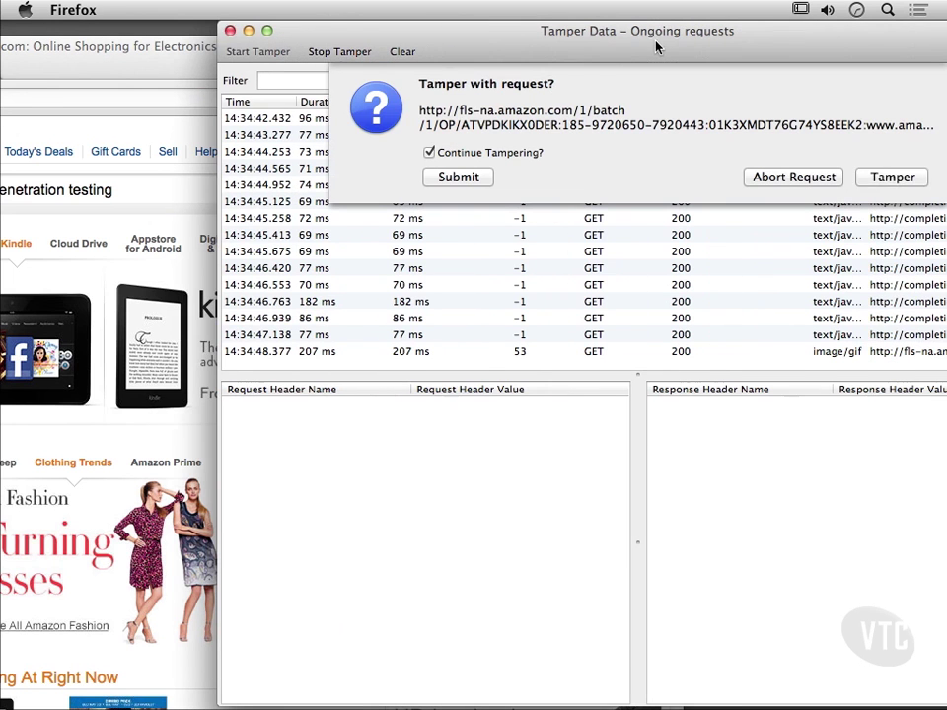
click(891, 187)
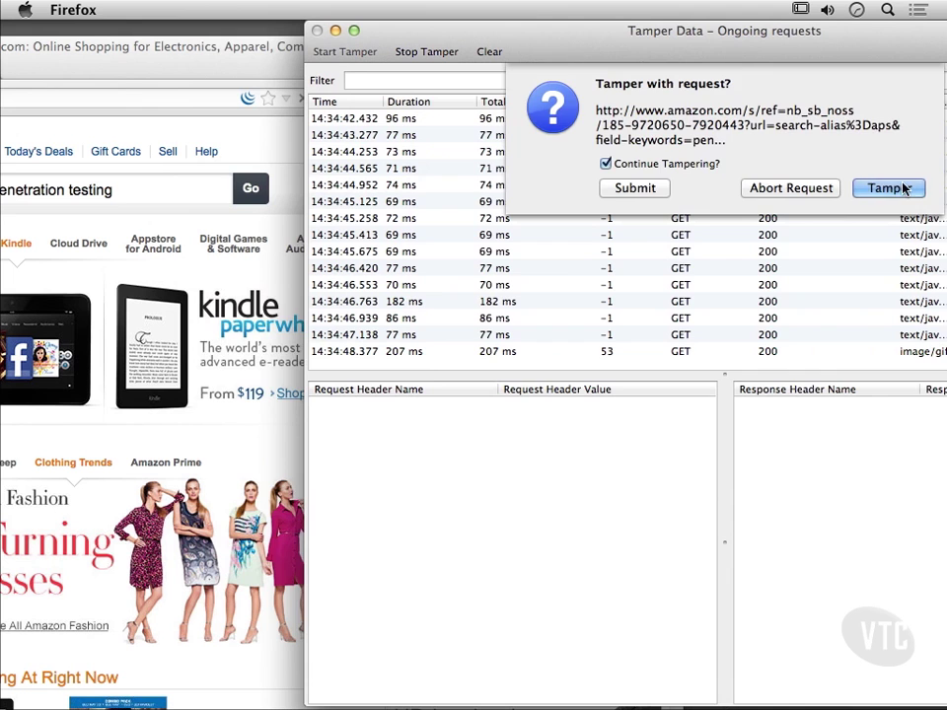
click(891, 188)
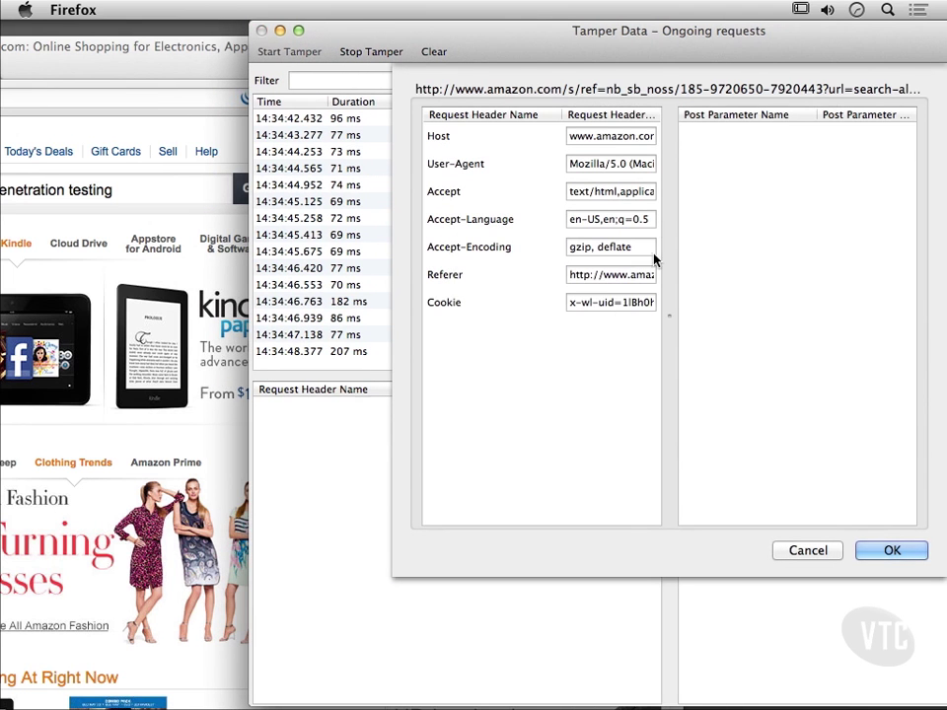
Step: Copy the full Cookie header value from the search request and switch to TextWrangler
click(606, 303)
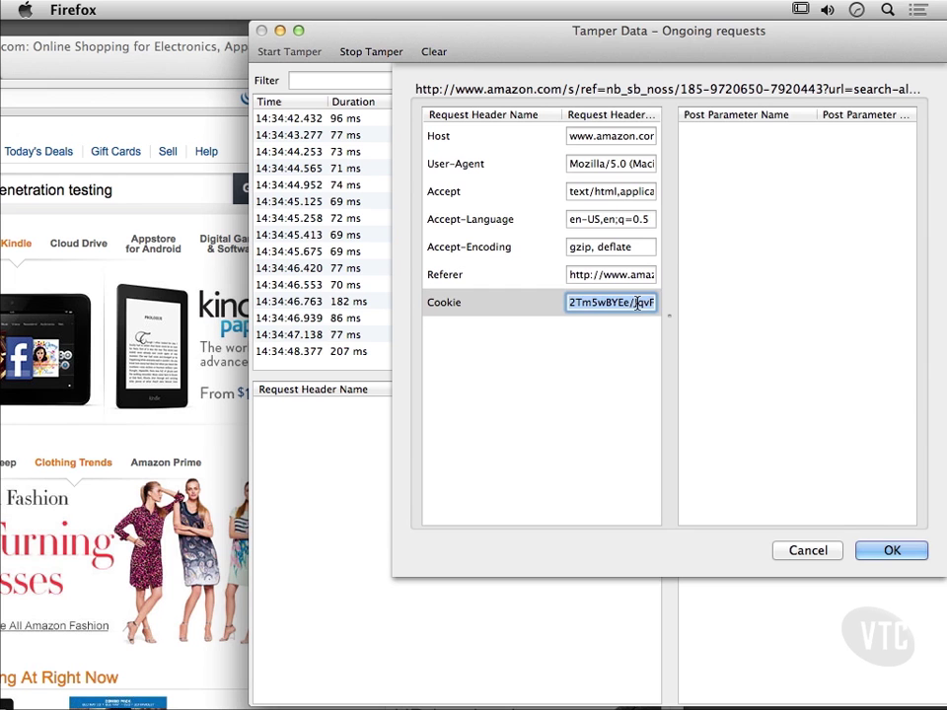
key(super+space)
text(te)
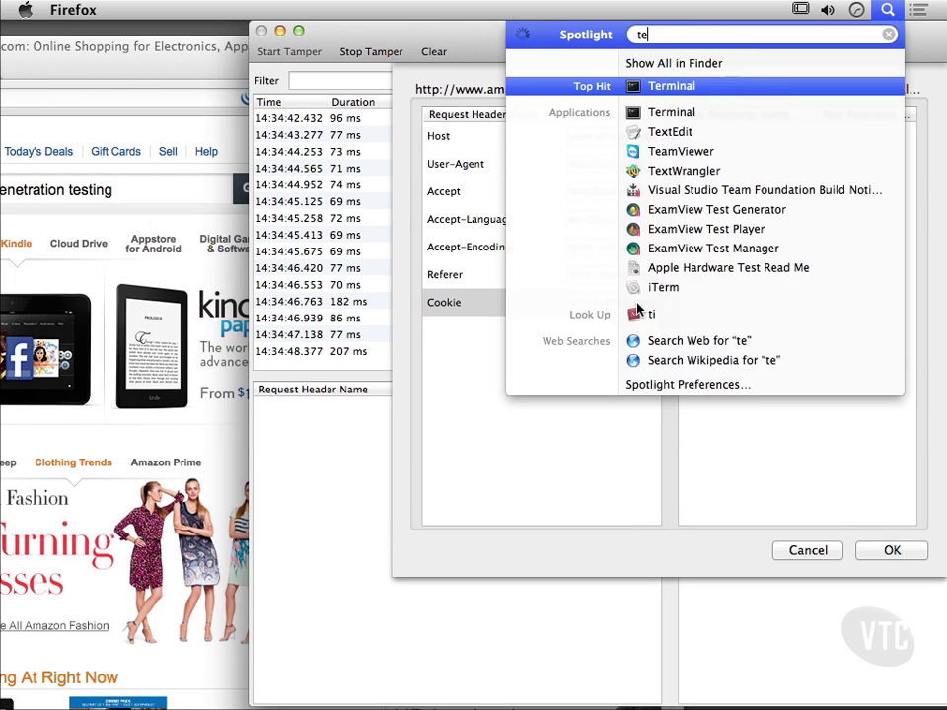
key(BackSpace)
text(ext)
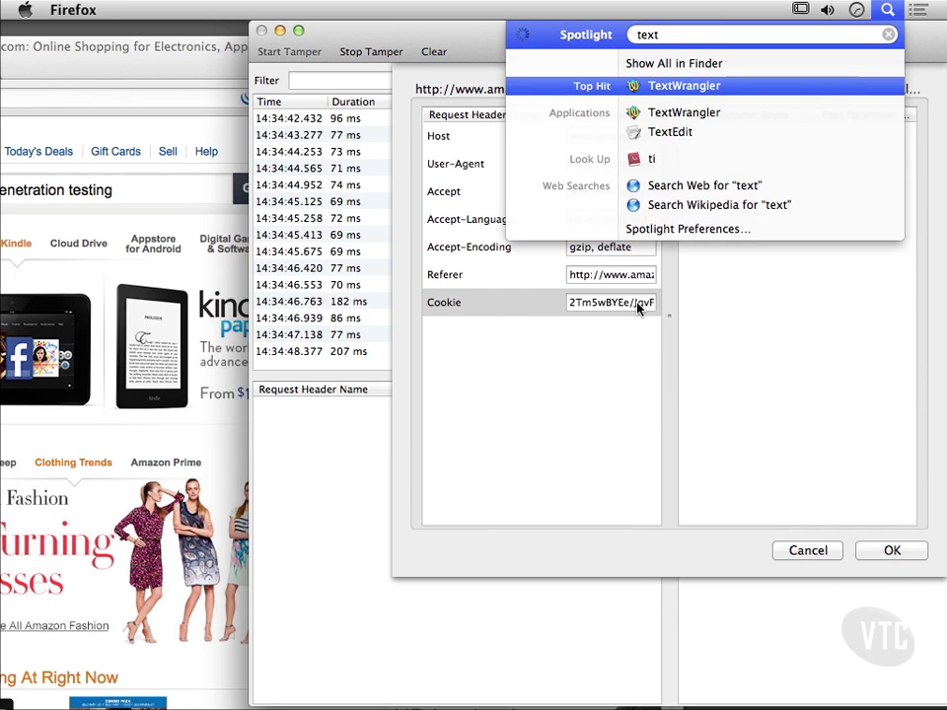
key(Return)
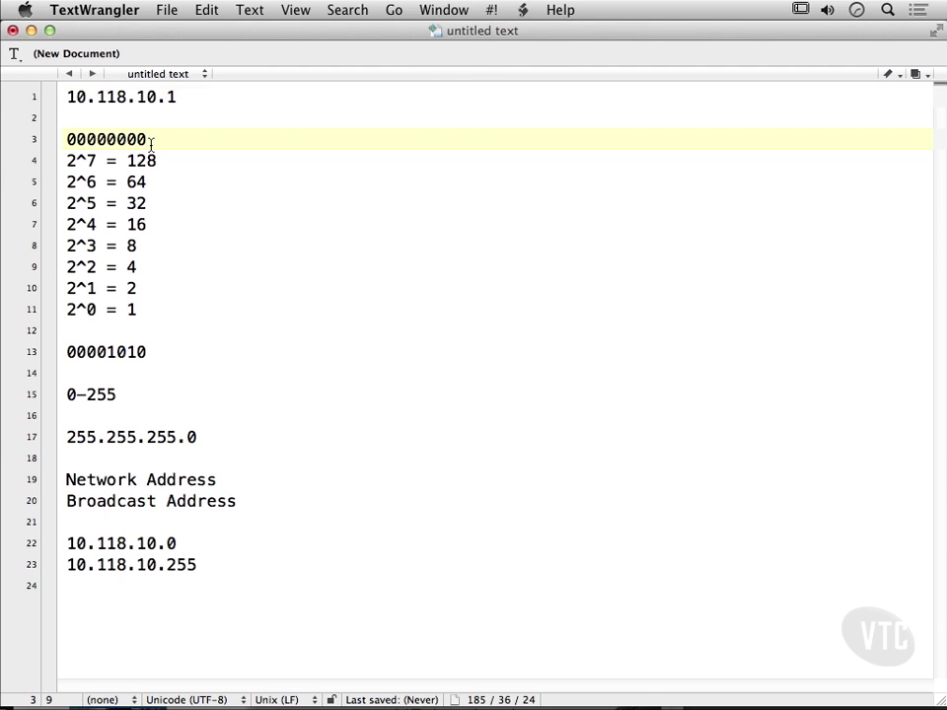
Step: Create a new text document and paste the copied cookie value into it
click(176, 11)
mouse_move(197, 45)
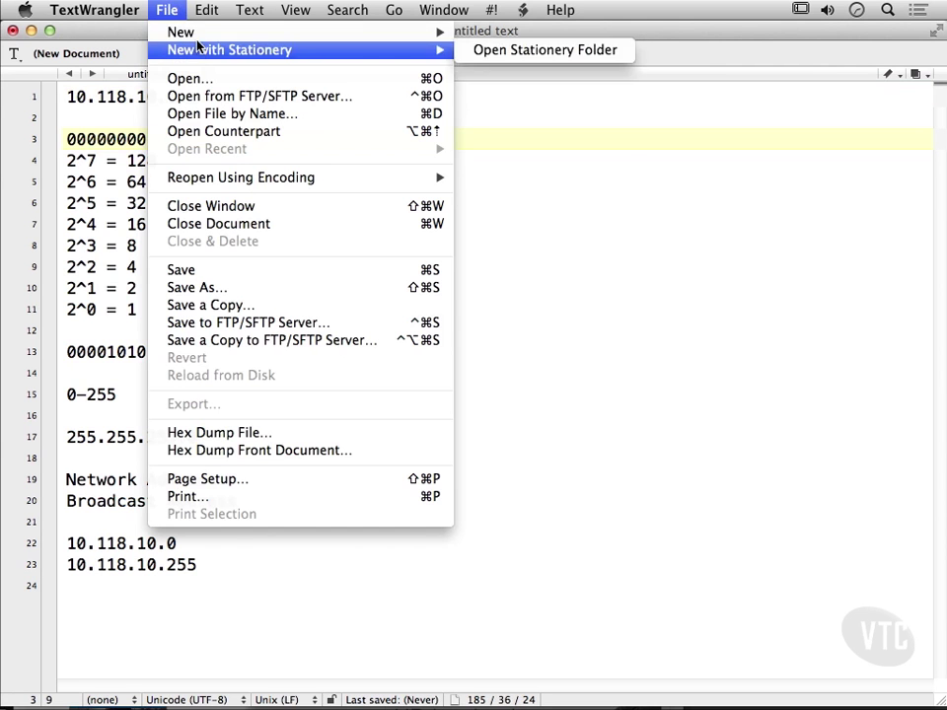
click(523, 39)
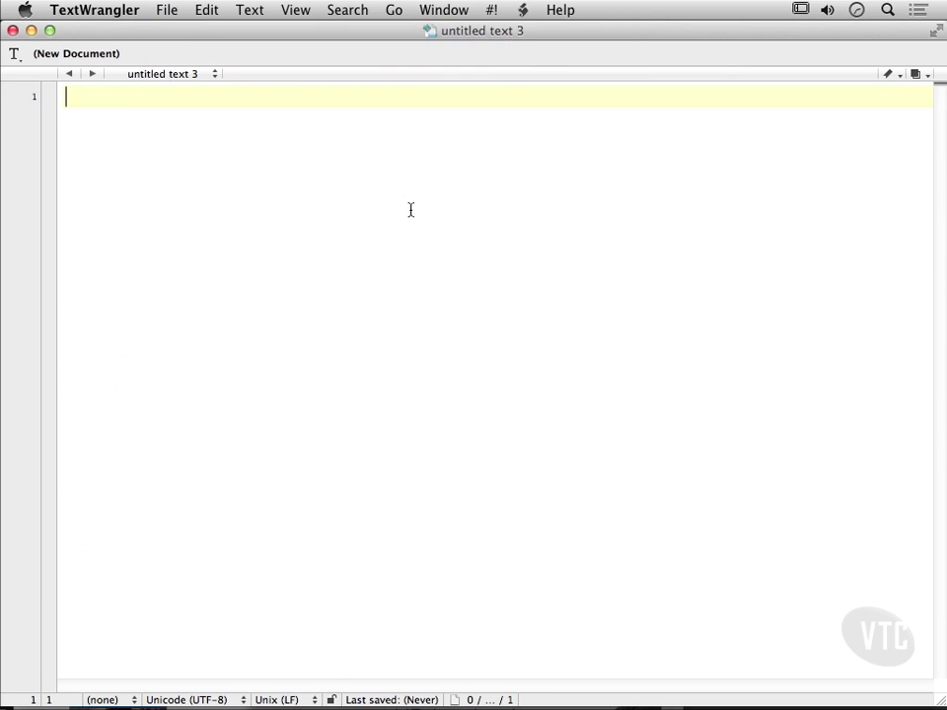
key(super+v)
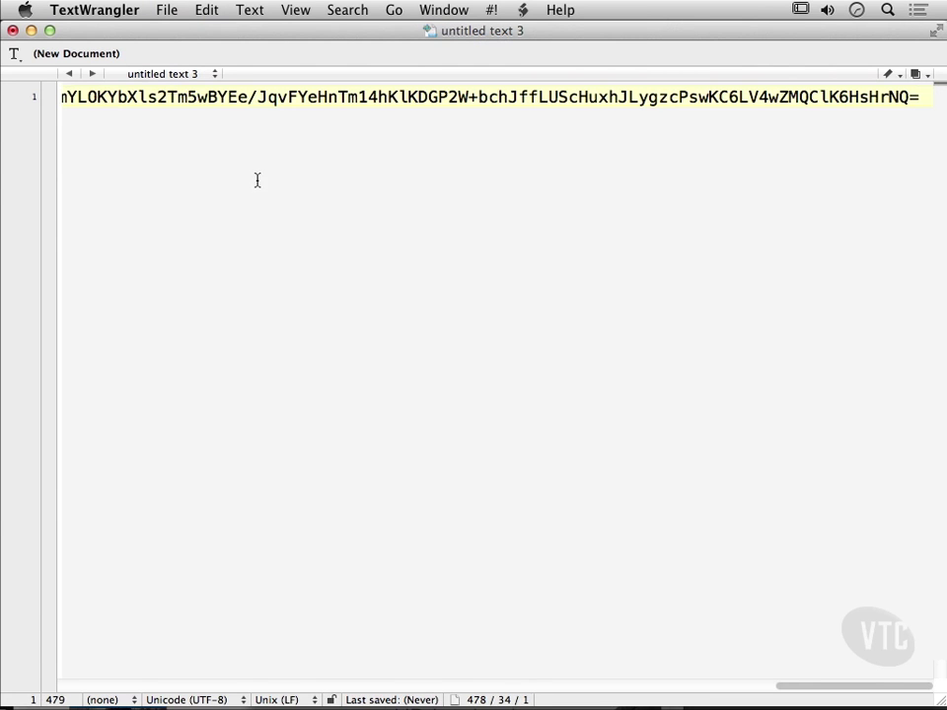
Step: Examine the session-token and ubid-main entries in the pasted cookie, working back from its end
key(Left)
key(Left)
key(Left)
key(Left)
key(Left)
key(Left)
key(Left)
key(Left)
key(Left)
key(Left)
key(Left)
key(Left)
key(Left)
key(Left)
key(Left)
key(Left)
key(Left)
key(Left)
key(Left)
key(Left)
key(Left)
key(Left)
key(Left)
key(Left)
key(Left)
key(Left)
key(Left)
key(Left)
drag(340, 99, 2, 102)
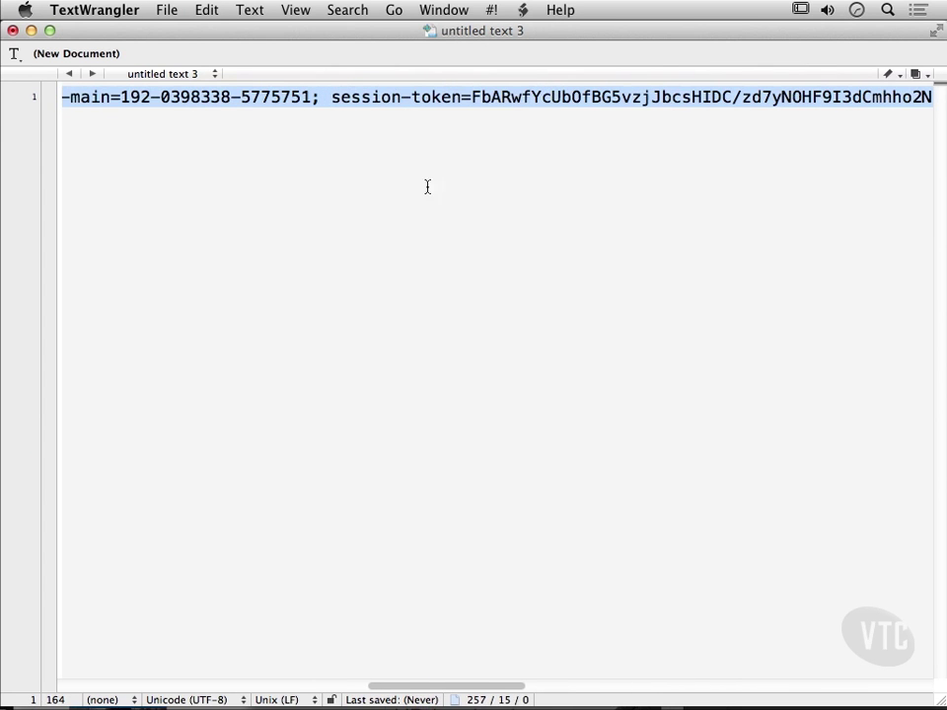
click(191, 97)
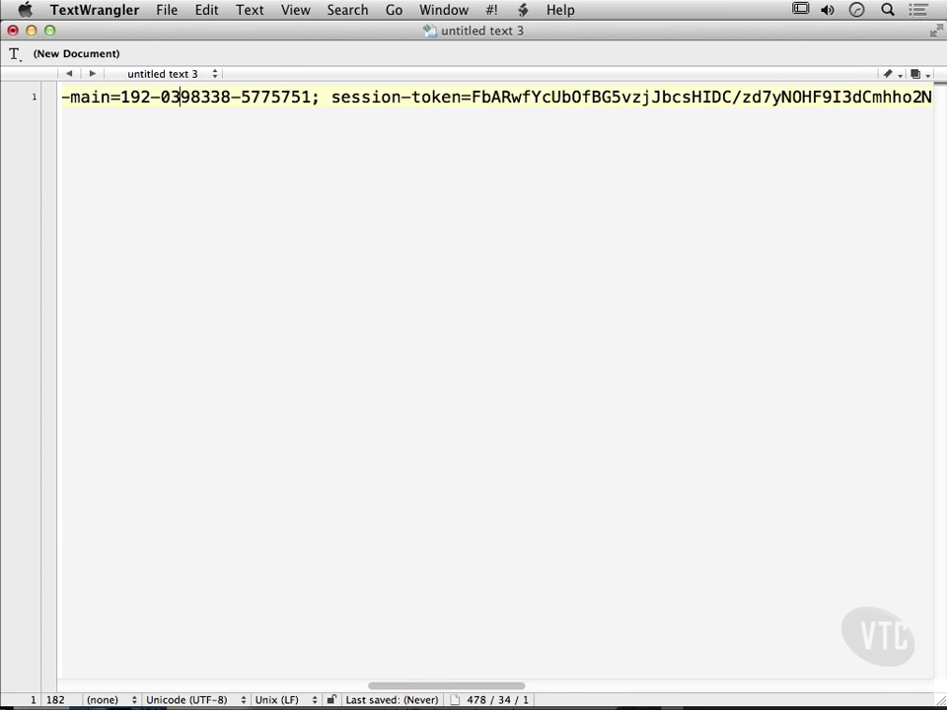
Step: Examine the csm-hit, session-id, session-id-time and x-wl-uid entries back to the start of the cookie
drag(151, 97, 2, 94)
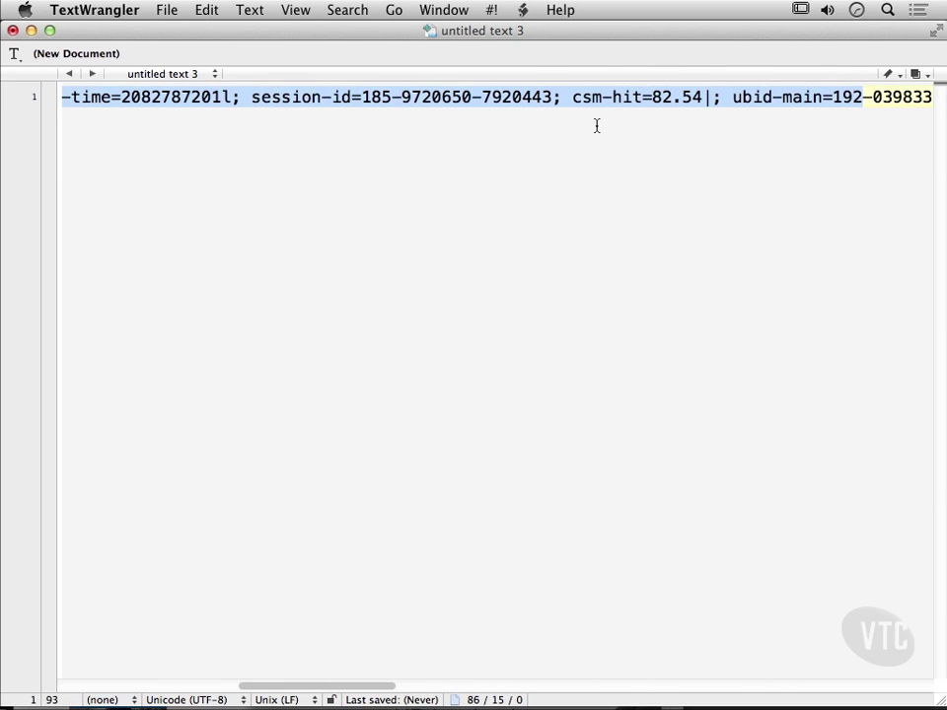
click(110, 99)
drag(70, 96, 2, 101)
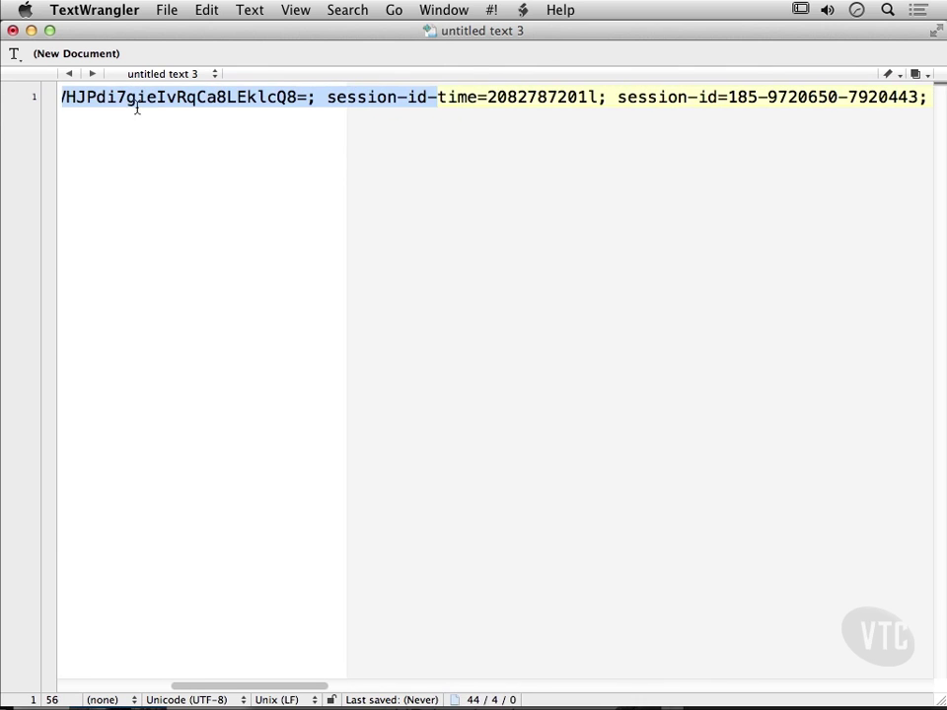
double_click(86, 103)
mouse_move(87, 103)
mouse_down()
mouse_move(11, 101)
mouse_move(36, 99)
mouse_move(5, 75)
mouse_move(140, 92)
mouse_move(3, 93)
mouse_move(108, 97)
mouse_move(91, 98)
mouse_up()
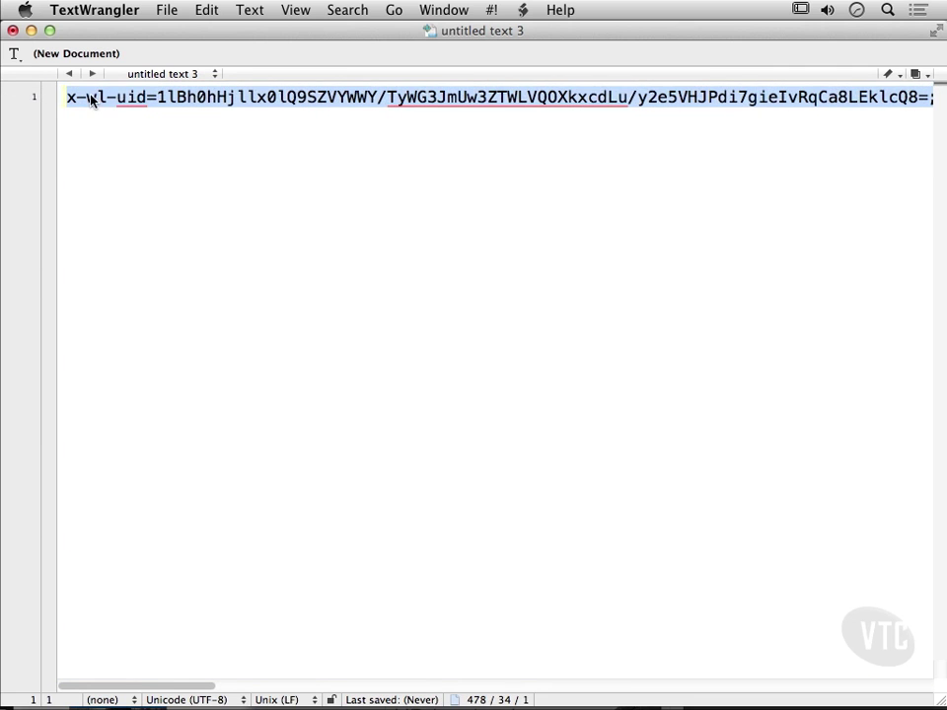
click(89, 97)
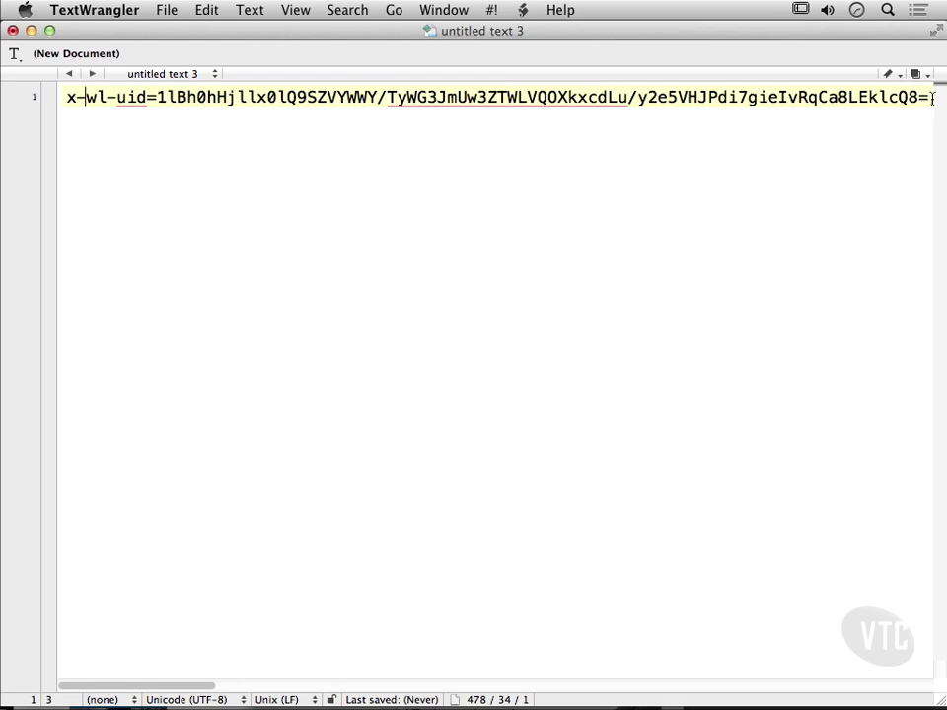
Step: Review the cookie string from the session-id-time entry through to its end, and compare it with the x-wl-uid entry
drag(933, 98, 887, 99)
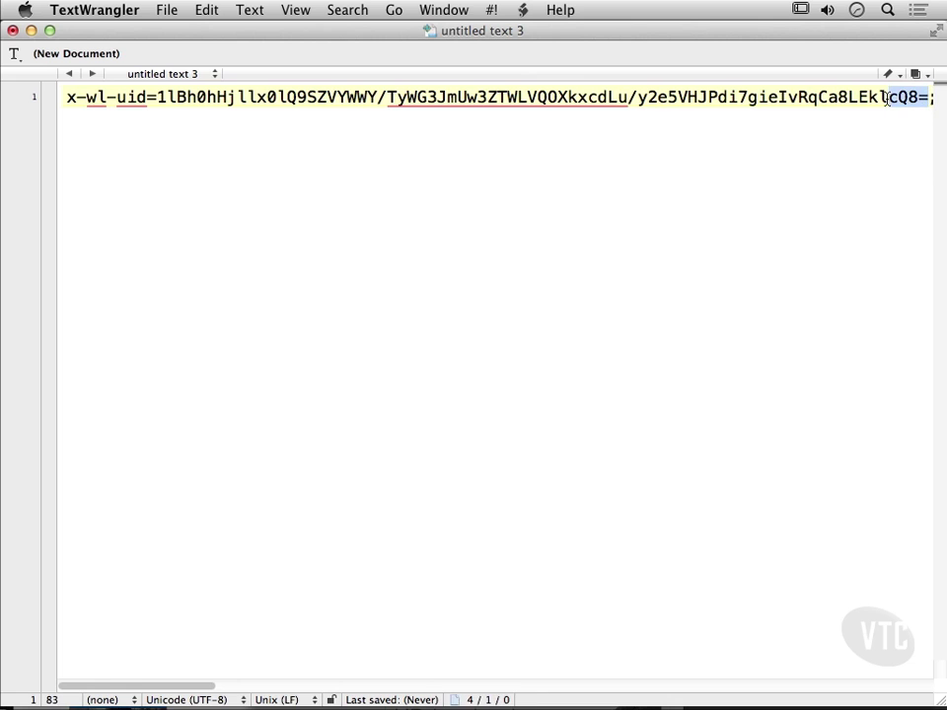
key(Right)
key(Right)
key(Right)
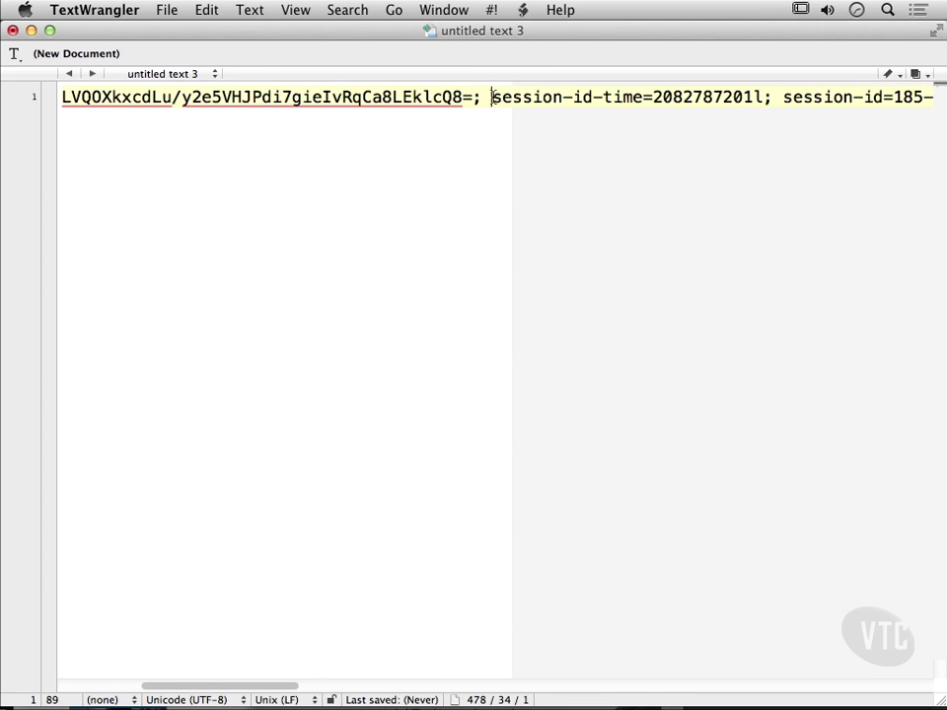
drag(493, 97, 946, 110)
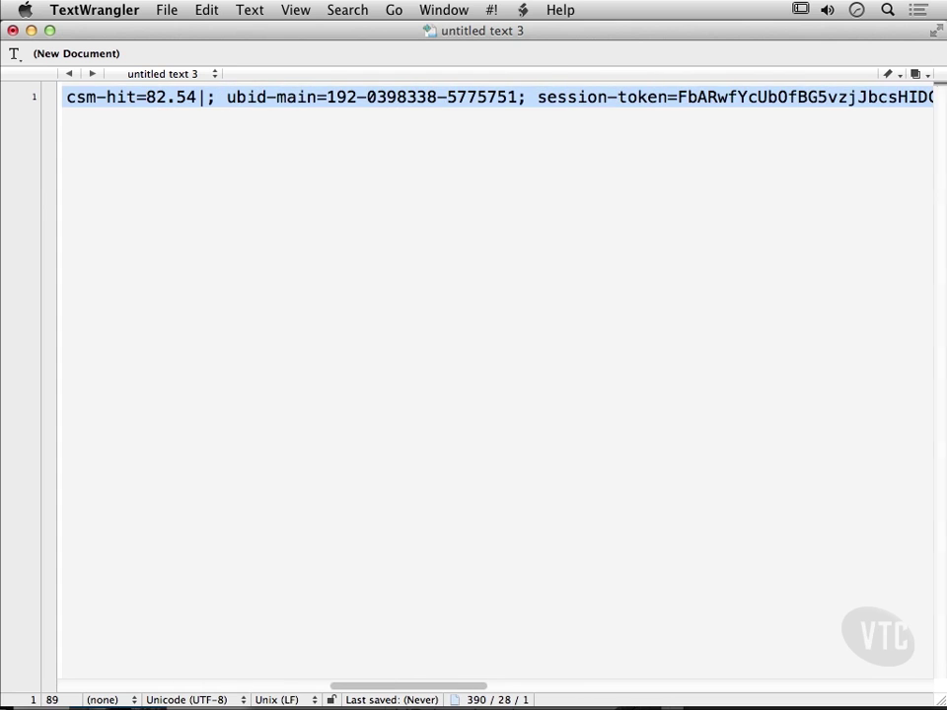
scroll(253, 114, right, 15)
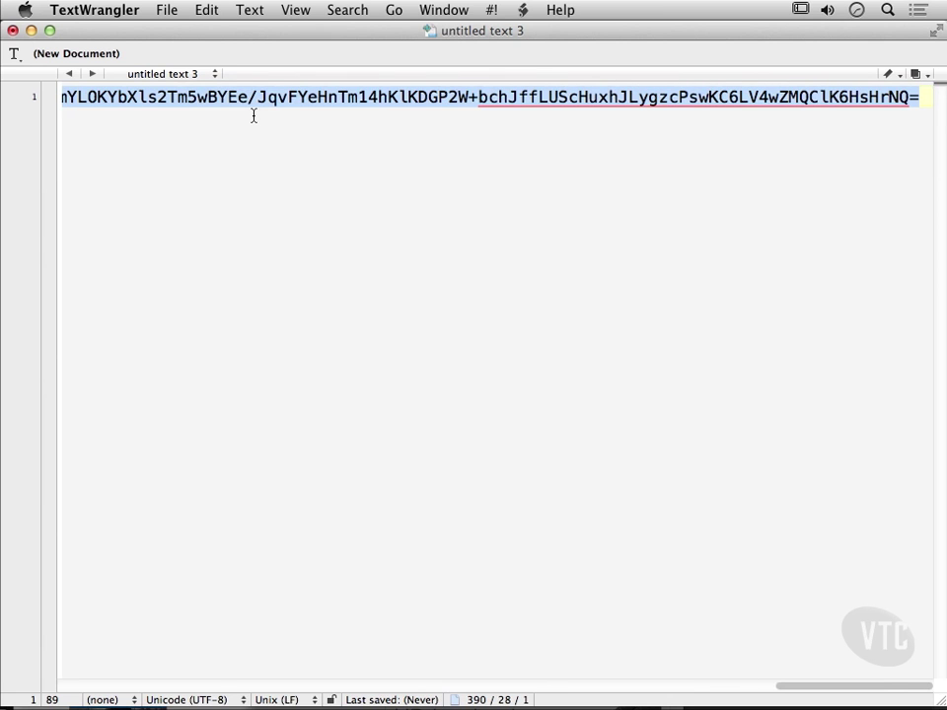
scroll(254, 116, left, 15)
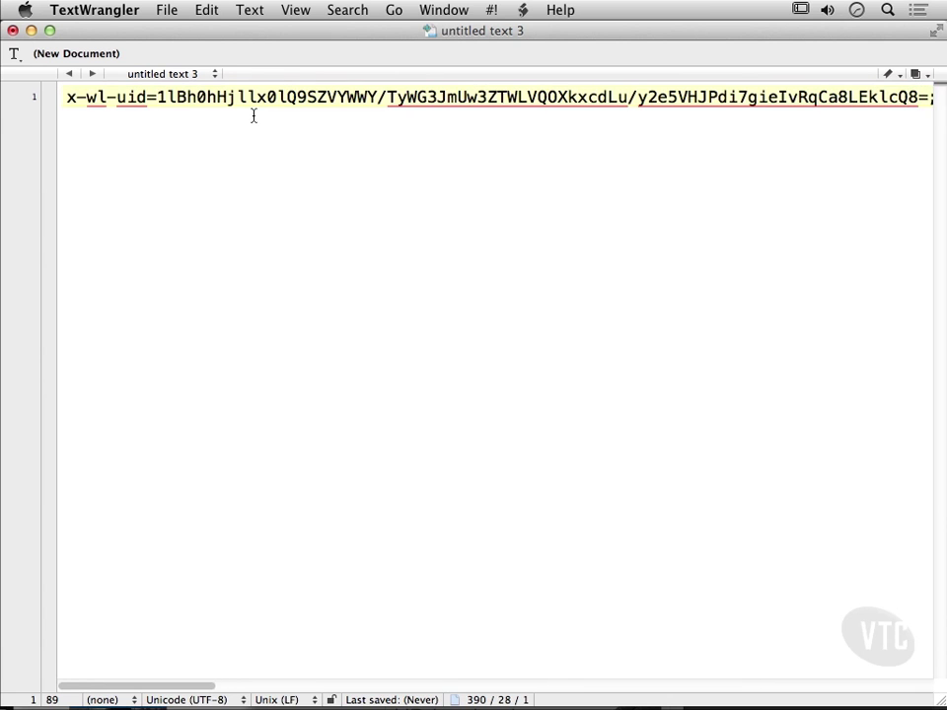
scroll(253, 115, right, 8)
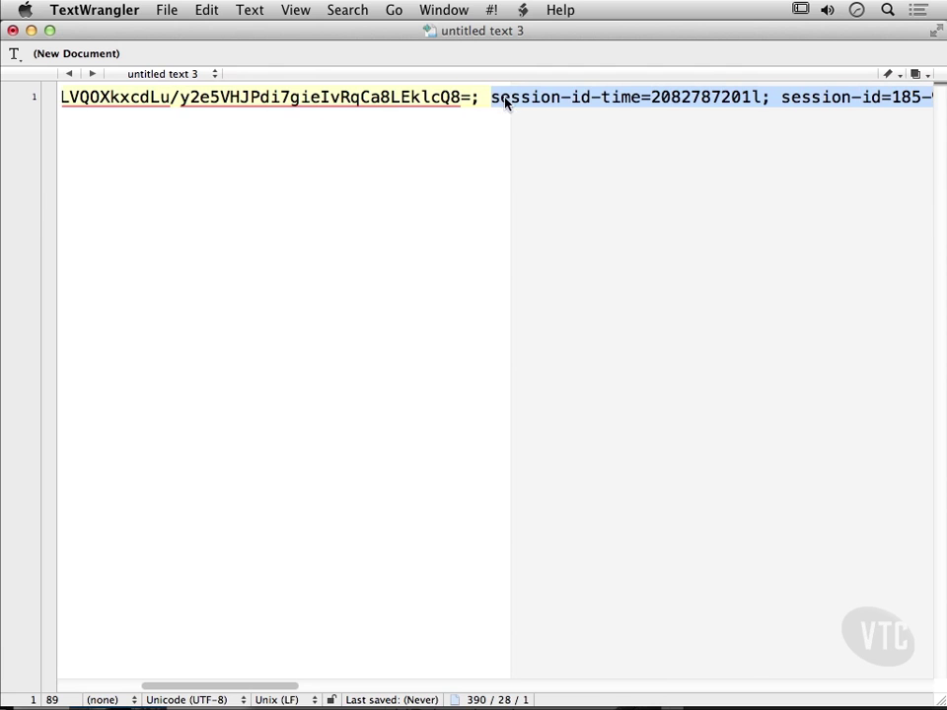
Step: Copy the cookie text from the session-id-time entry to the end of the line
click(492, 99)
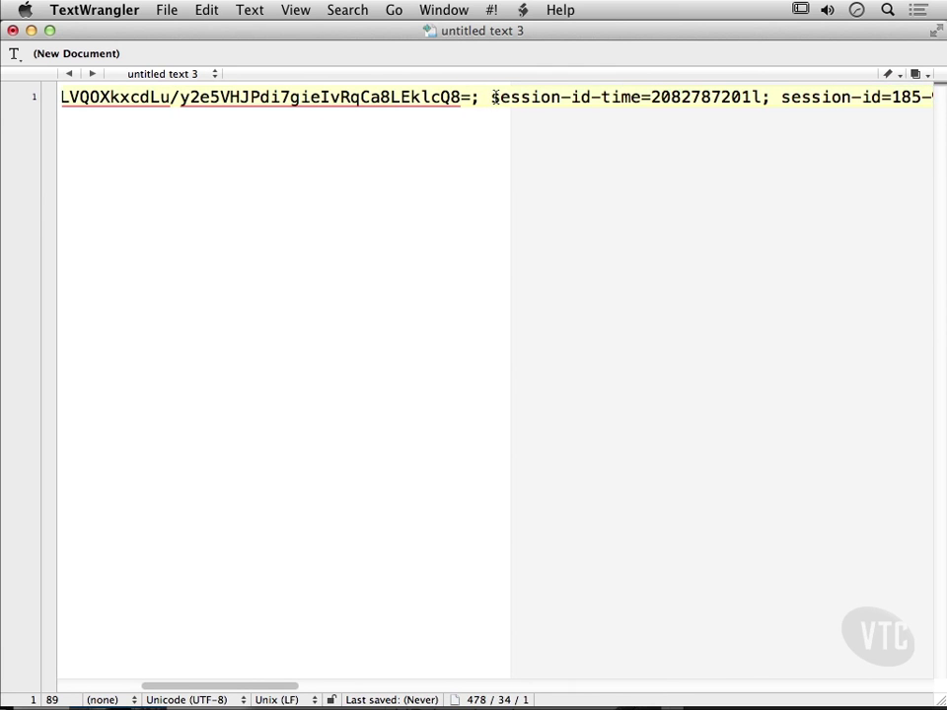
drag(493, 99, 936, 96)
key(super+c)
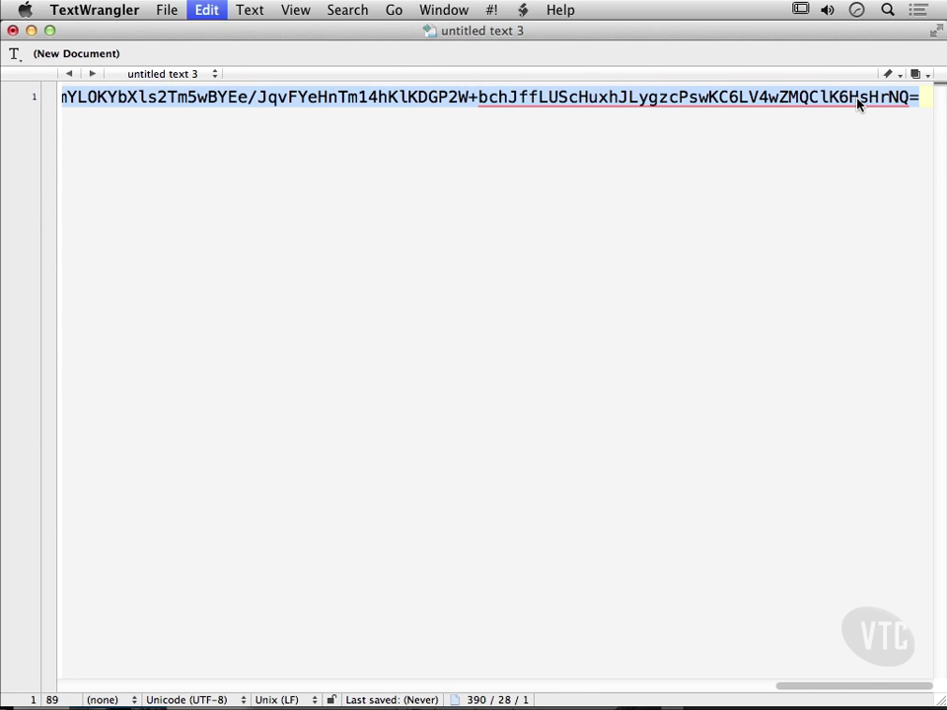
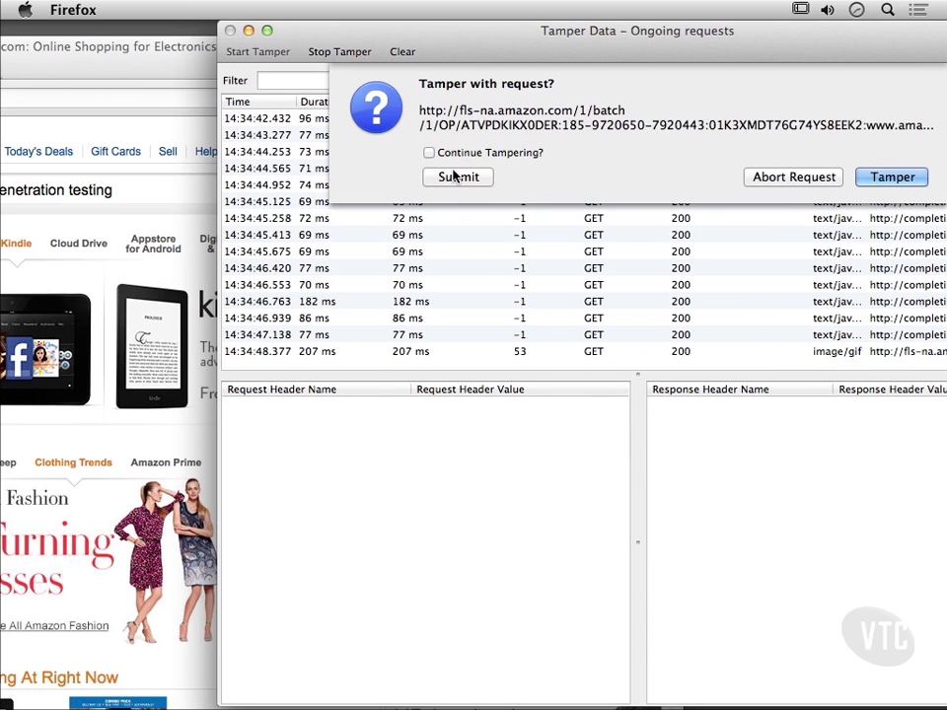
Step: Submit the pending Firefox request unmodified with continued tampering off, and view the Amazon results page and the Tamper Data request log
click(456, 178)
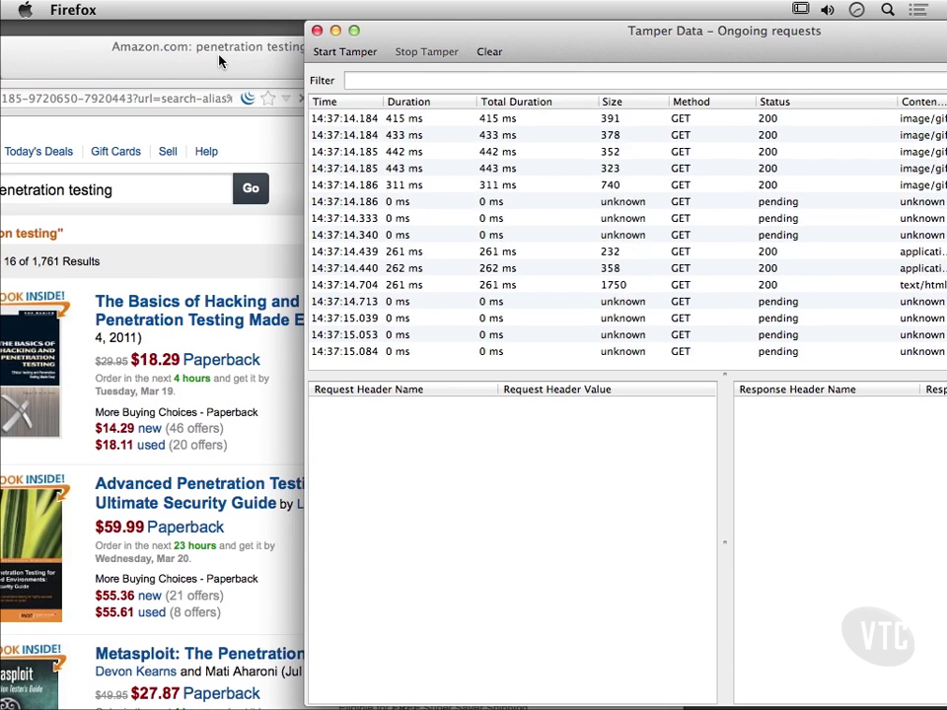
click(219, 61)
drag(219, 61, 391, 12)
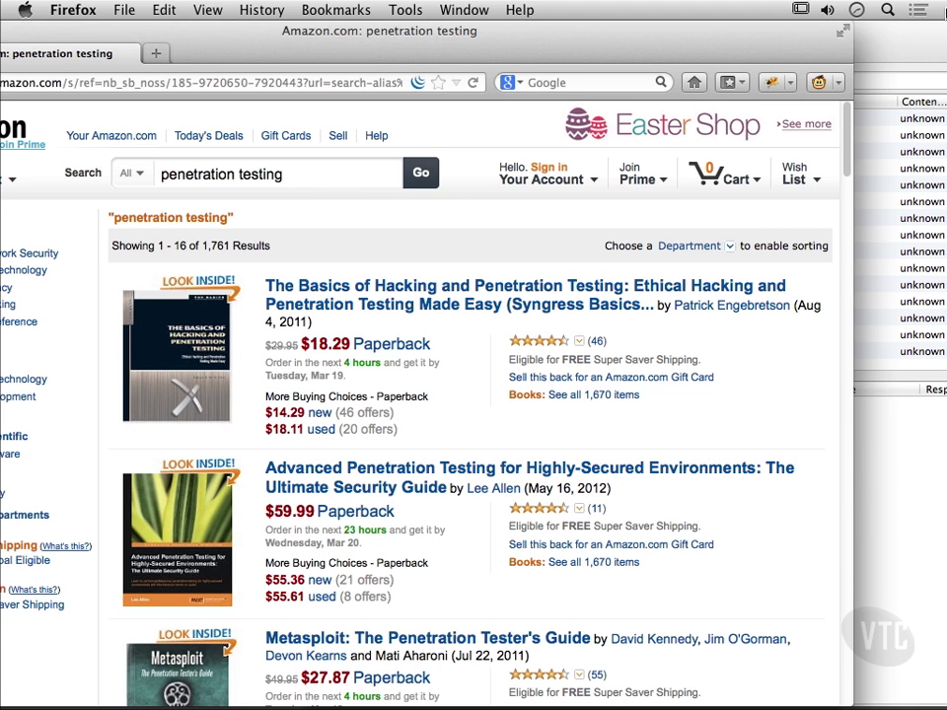
click(870, 42)
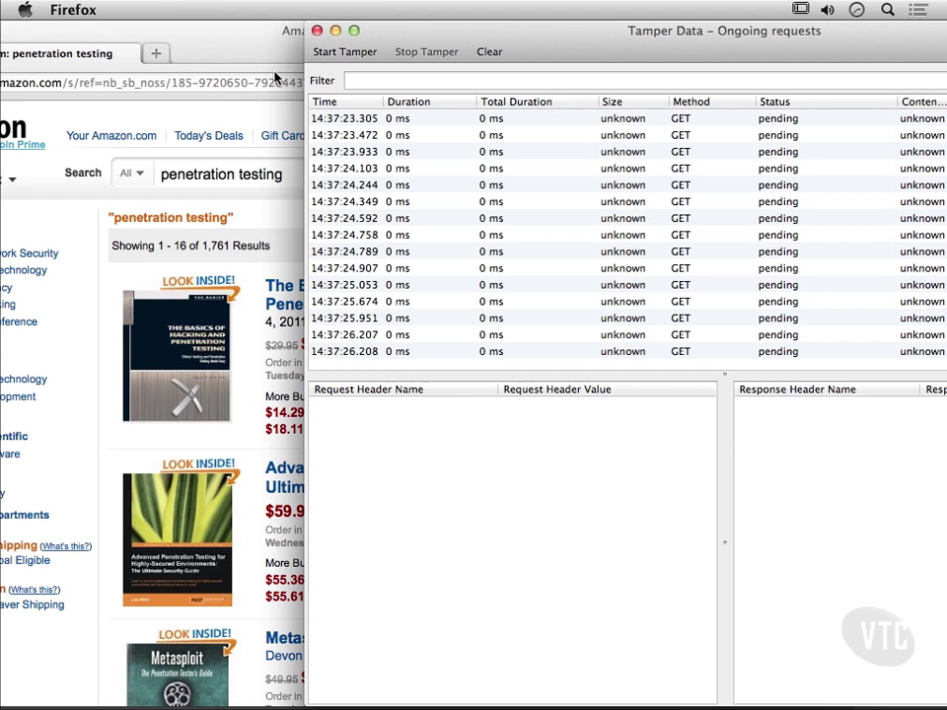
Step: Start tampering again and open the first search result, The Basics of Hacking and Penetration Testing
click(345, 54)
click(233, 43)
click(385, 305)
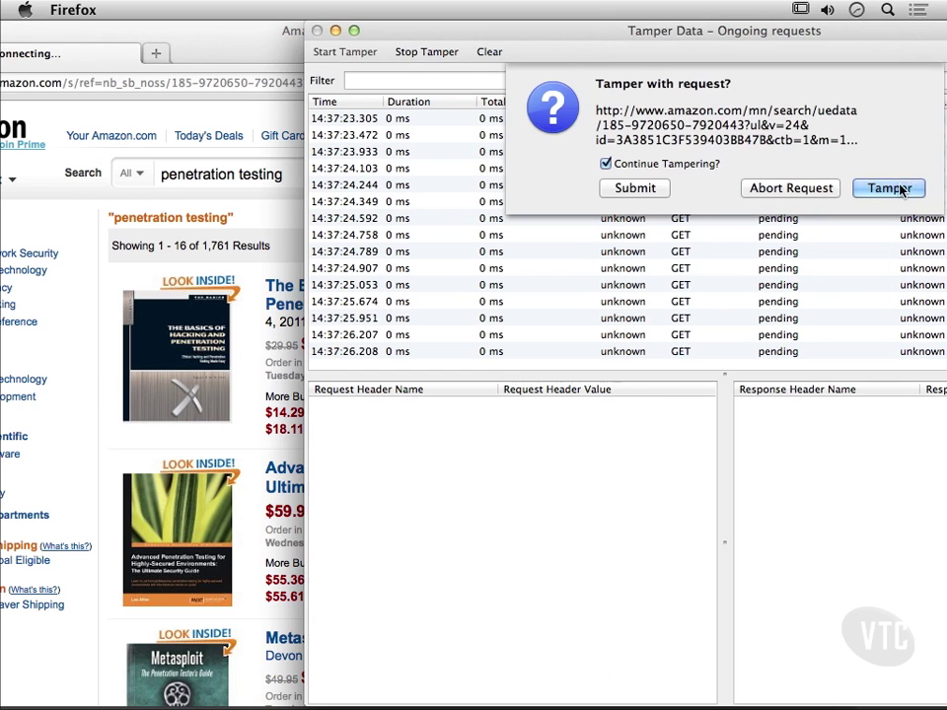
Step: Tamper with the search uedata and book-page requests, selecting the full Cookie value in each
click(900, 189)
click(890, 188)
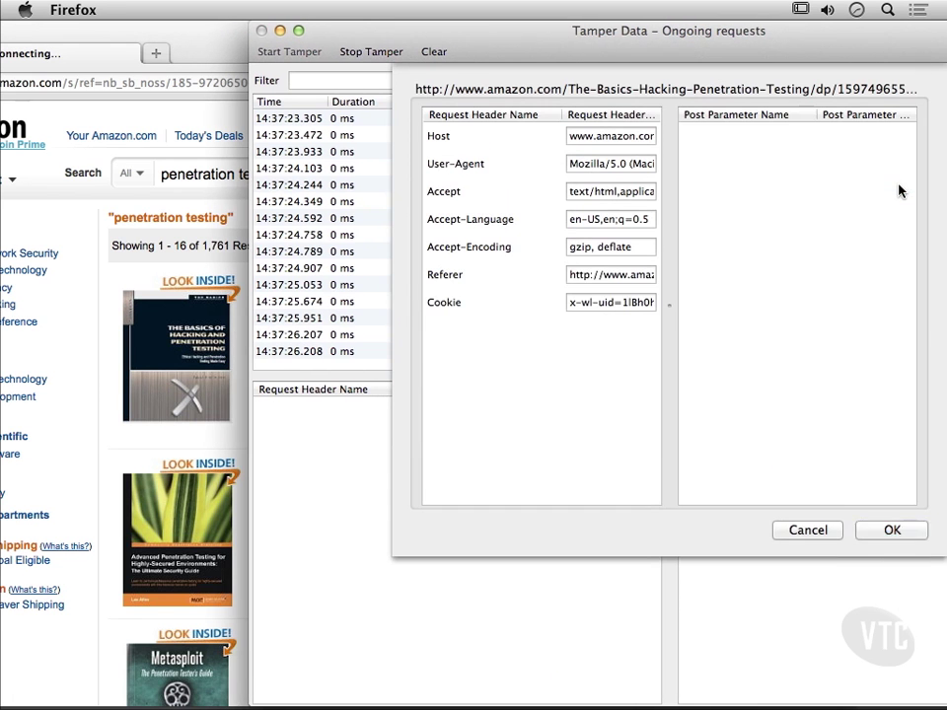
click(589, 302)
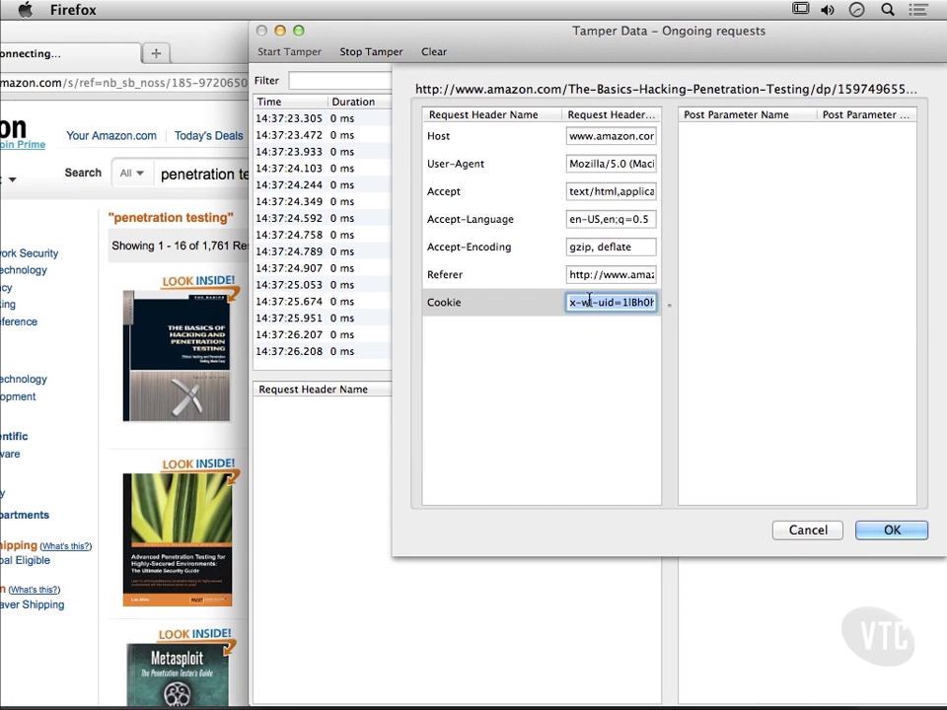
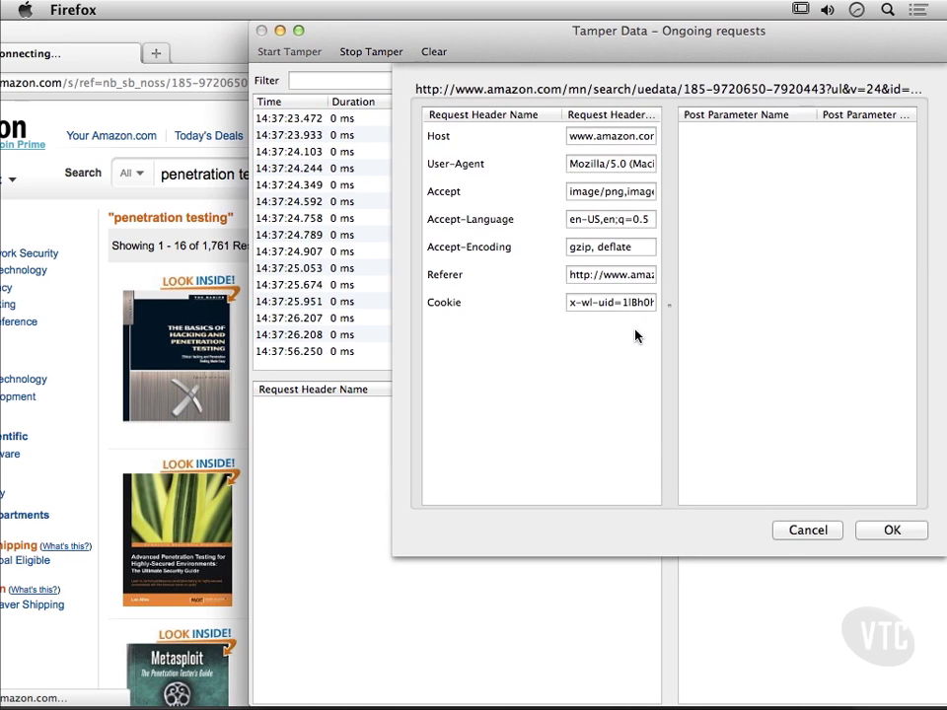
click(604, 303)
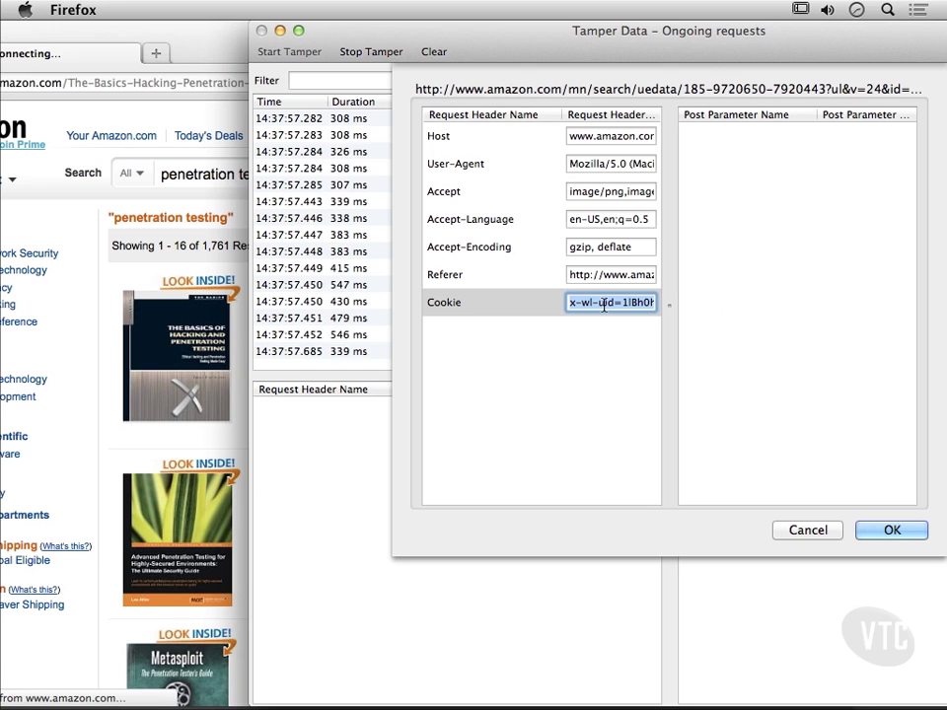
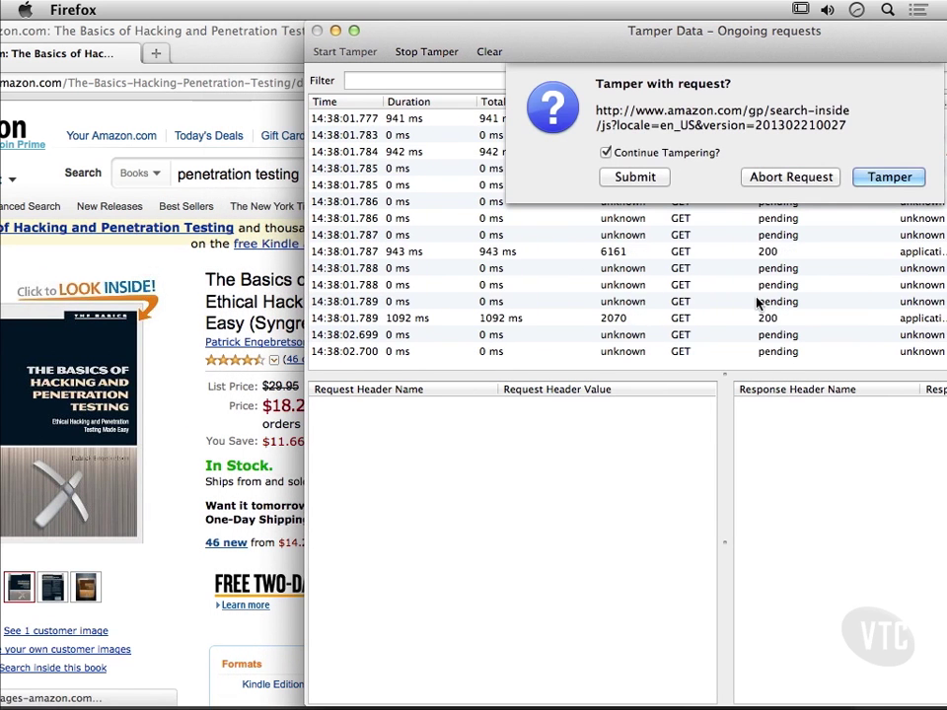
Step: Tamper with the search-inside and iframeproxy-19.html requests, clearing the Cookie value in each and submitting them
click(884, 181)
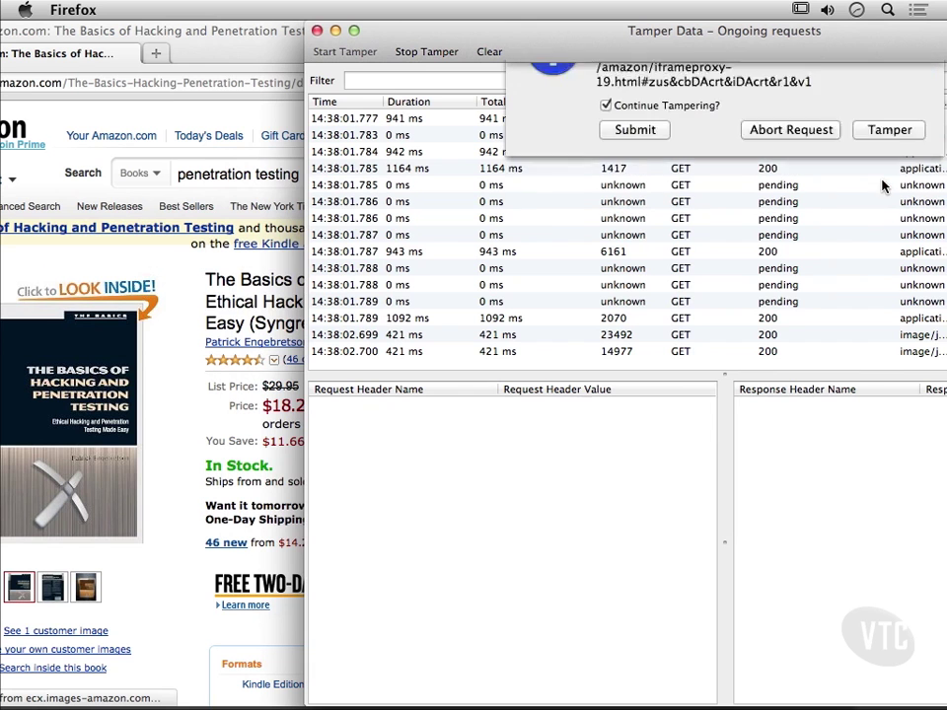
click(884, 185)
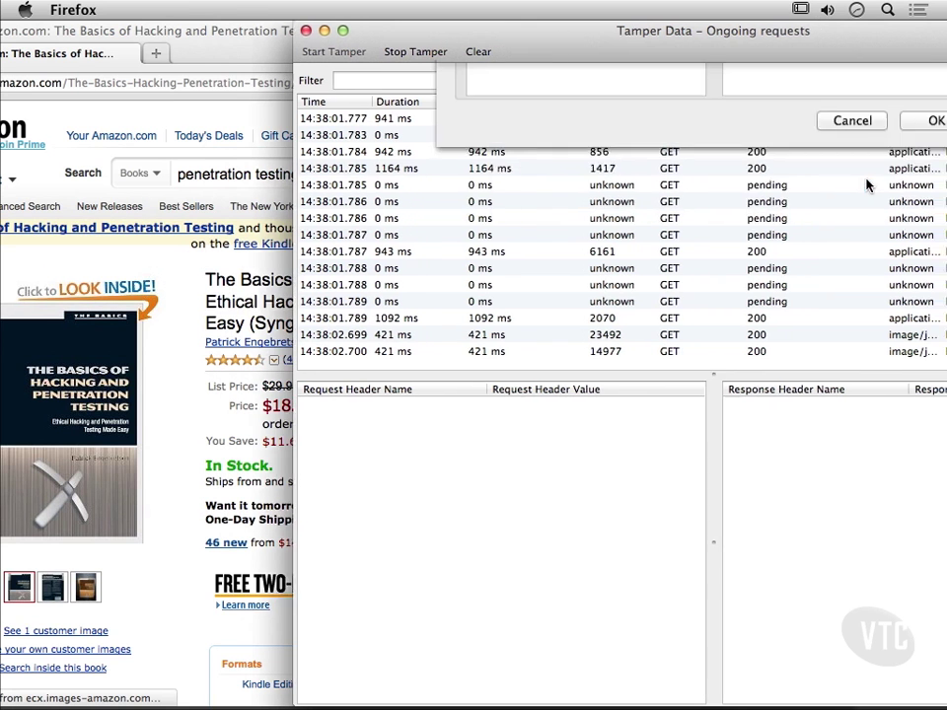
click(624, 306)
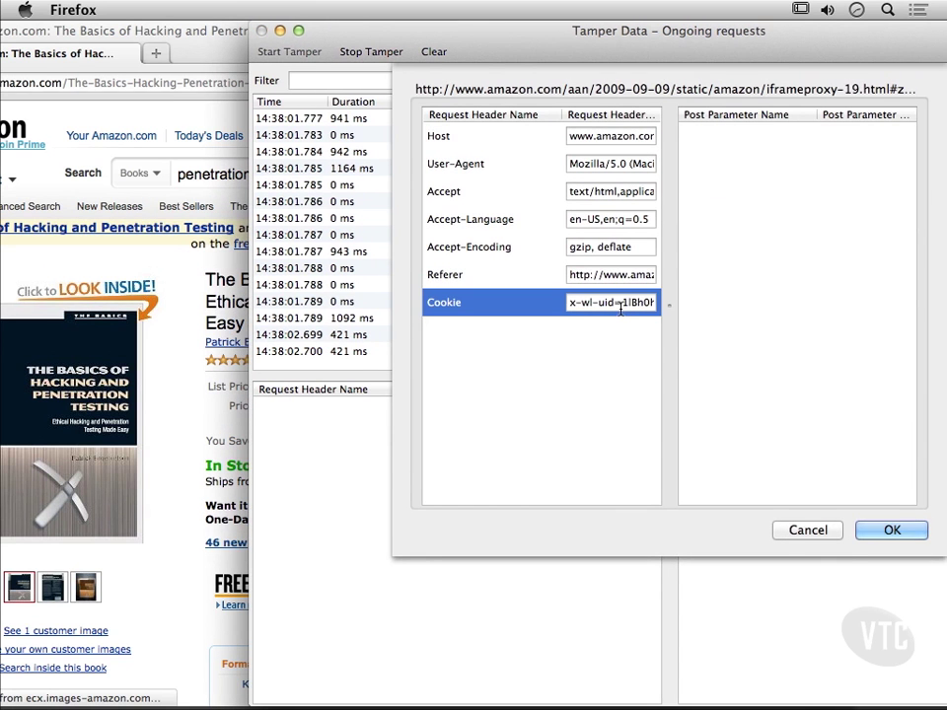
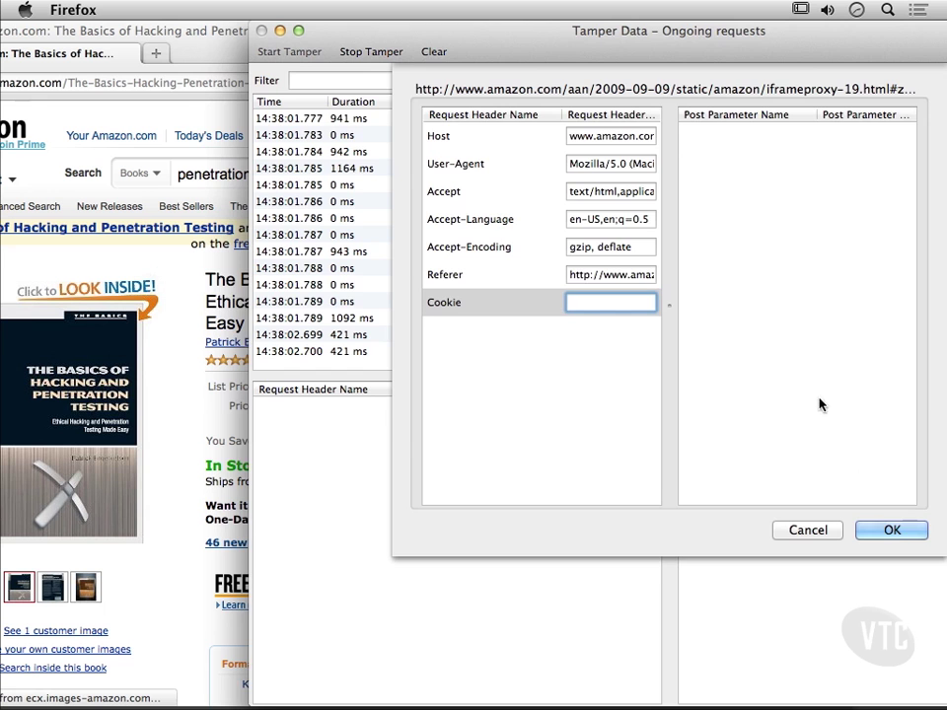
click(892, 530)
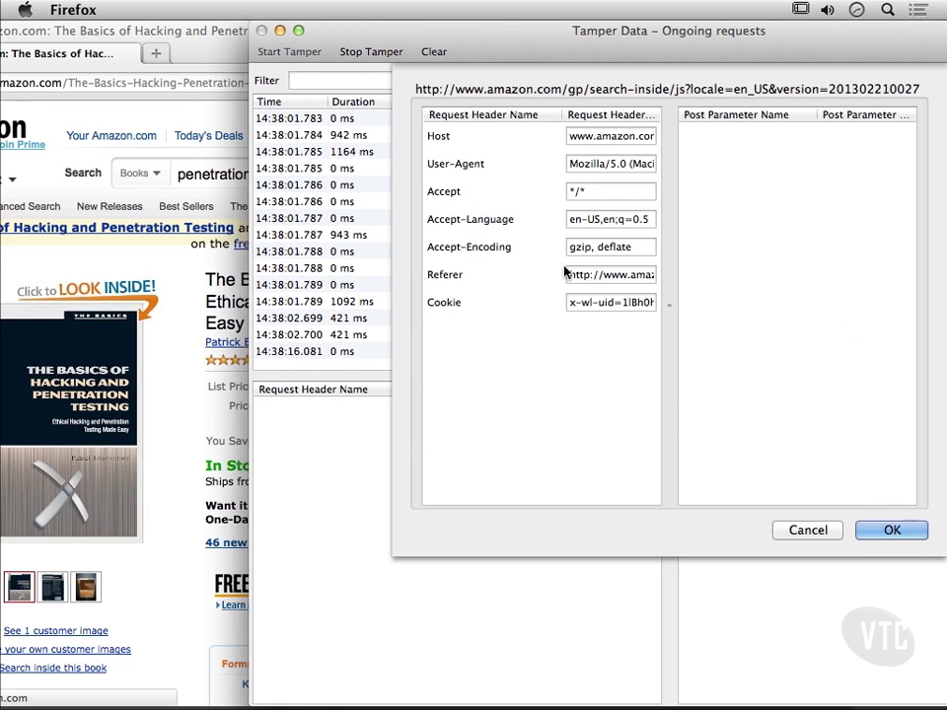
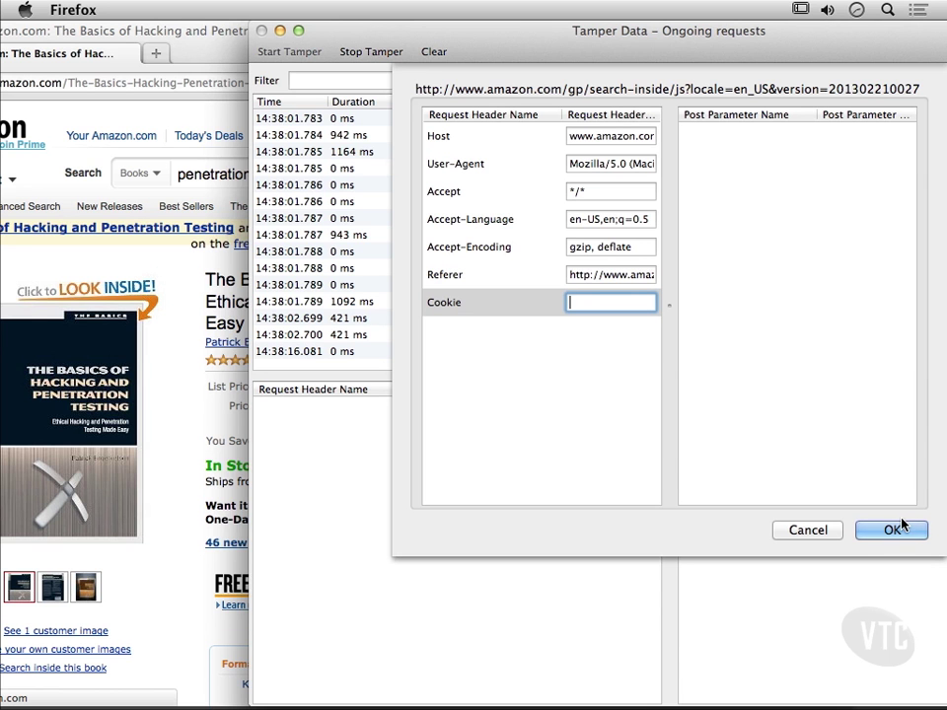
click(894, 530)
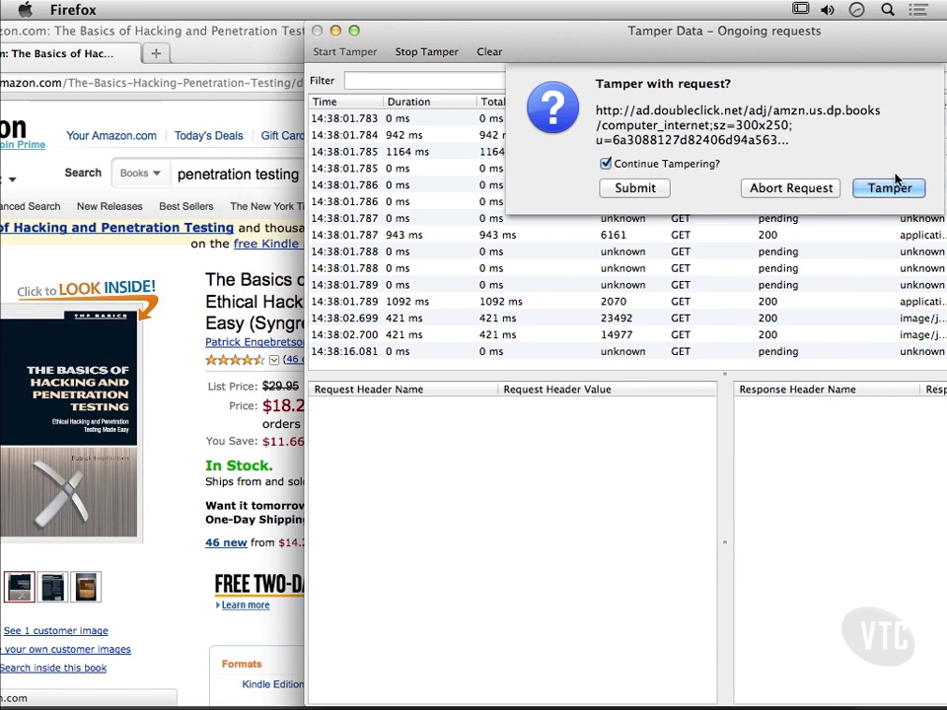
Step: Abort the doubleclick.net ad request and choose tampering for the service-data, book-page uedata, fls-na batch, product-gc and amazon-adsystem requests
click(768, 191)
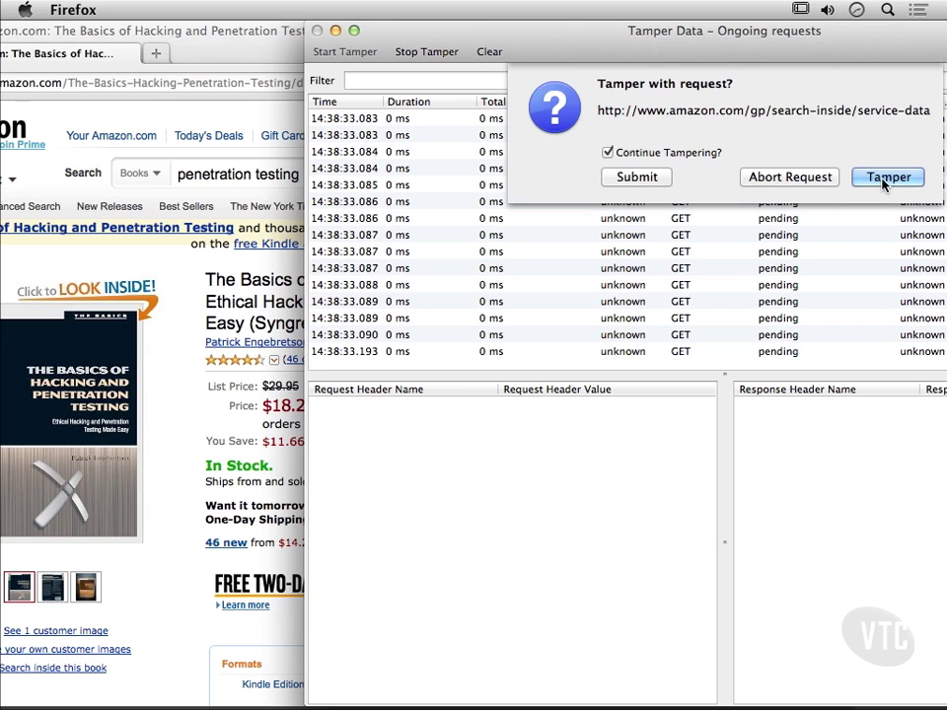
click(886, 182)
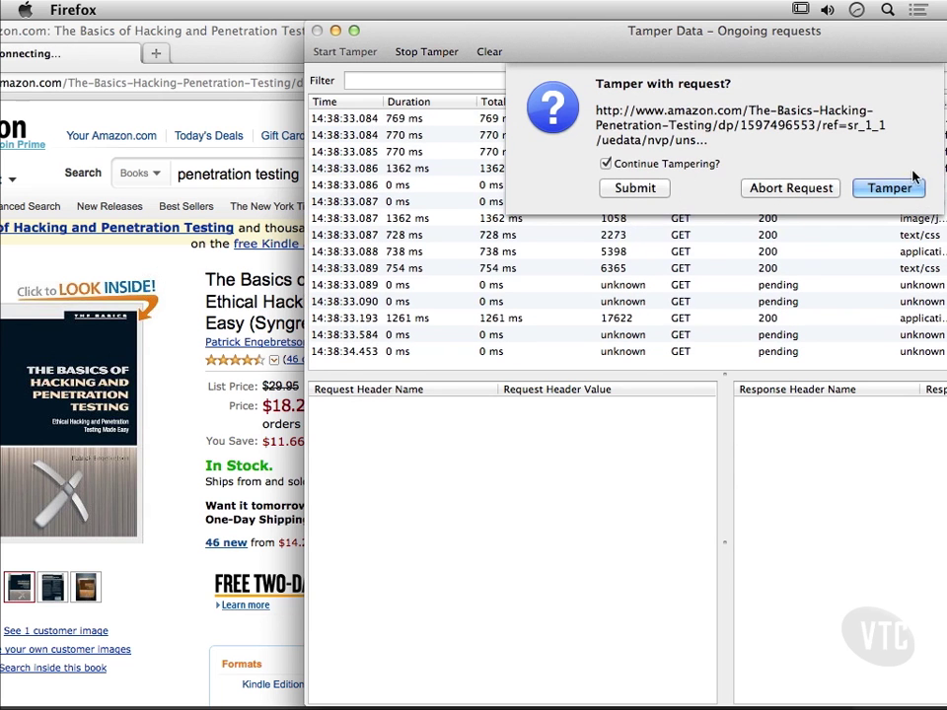
click(888, 187)
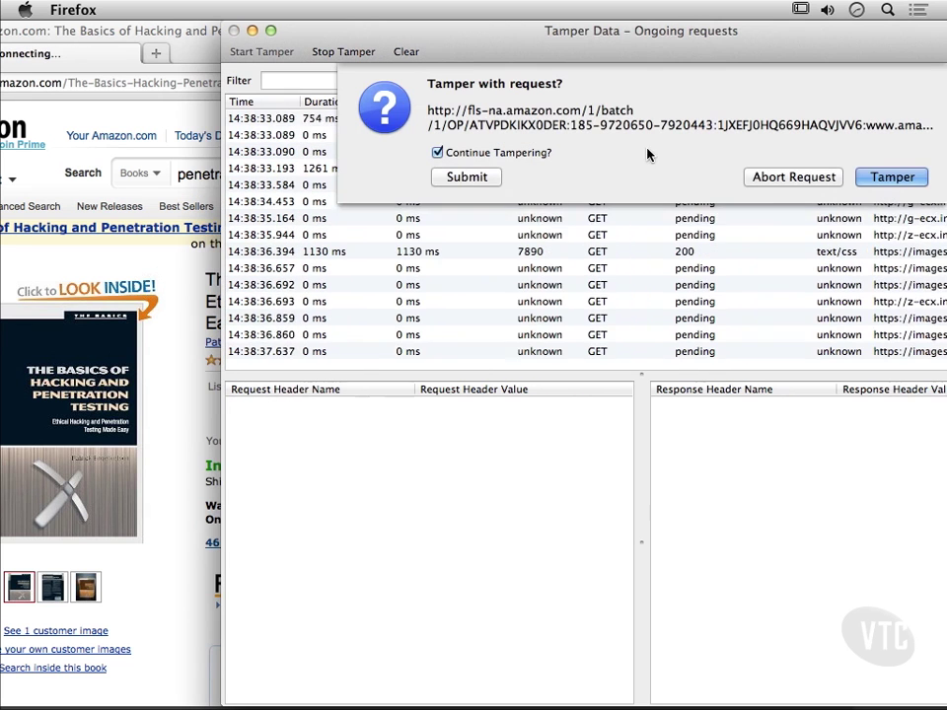
click(896, 180)
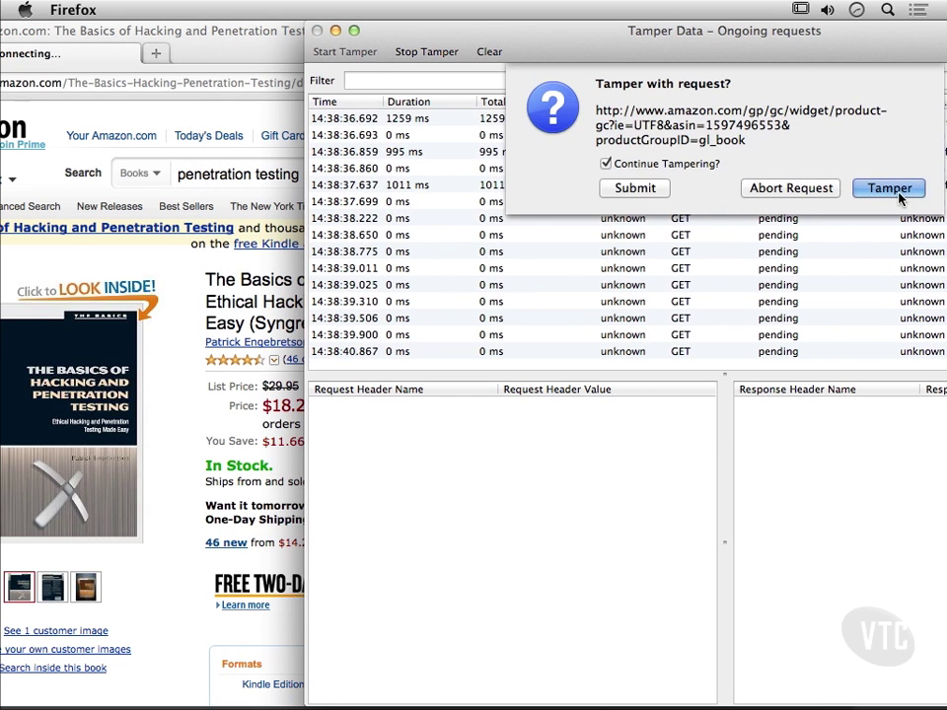
click(899, 193)
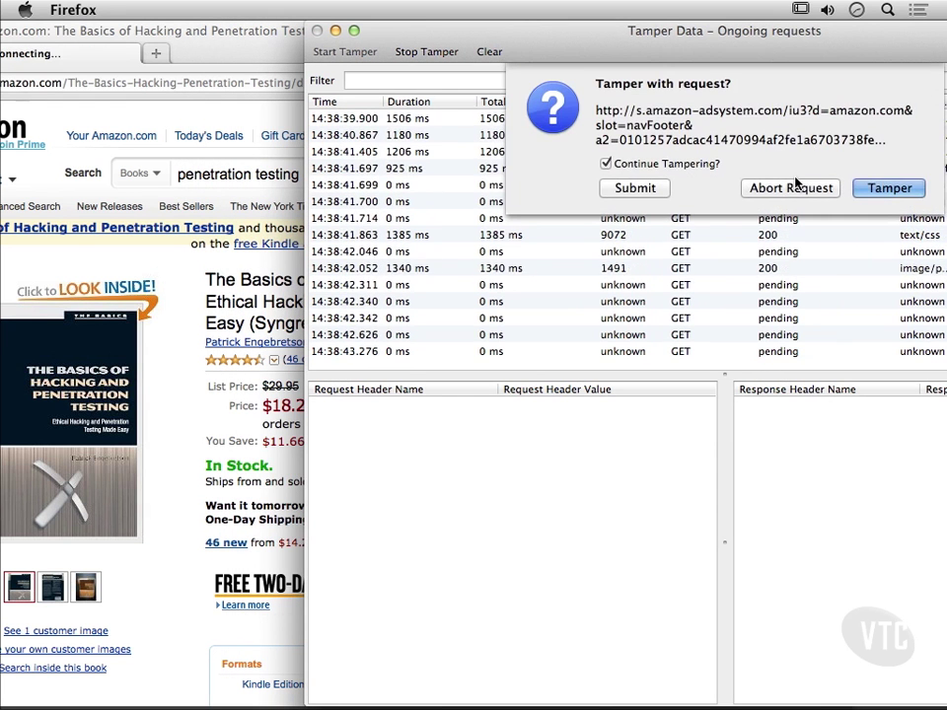
click(872, 186)
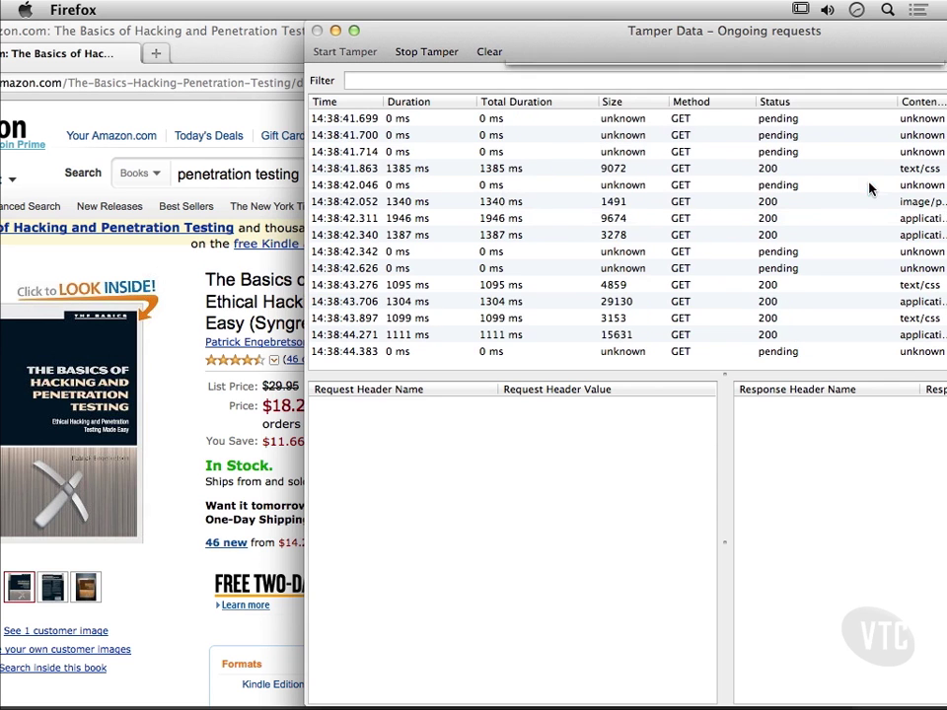
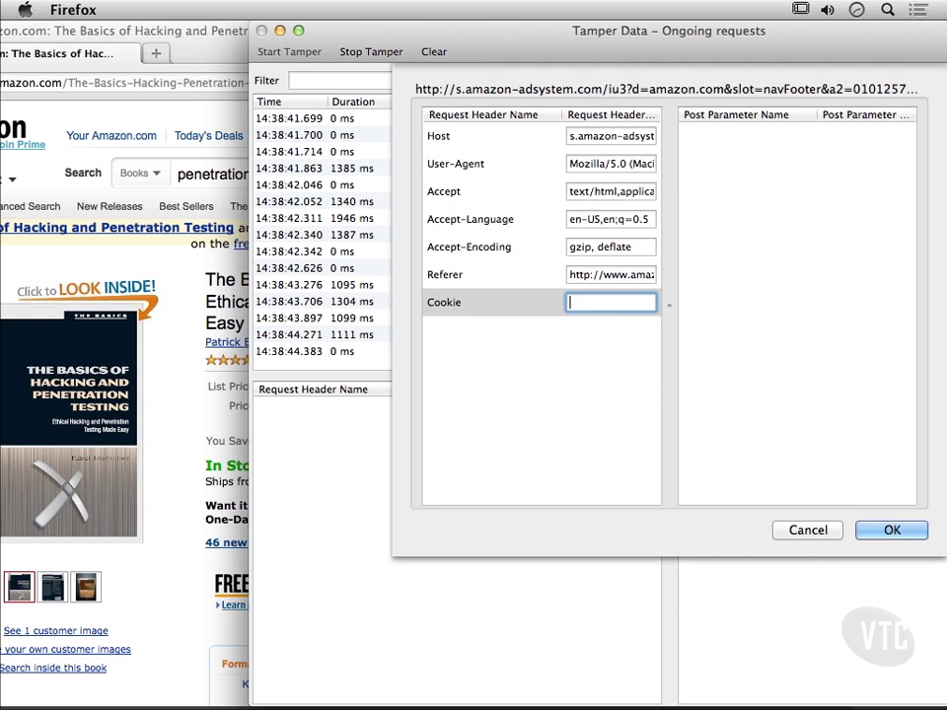
Step: Submit the queued amazon-adsystem and fls-na requests with blank Cookie values, and edit the Cookie in the product-gc and book-page requests between them
click(891, 529)
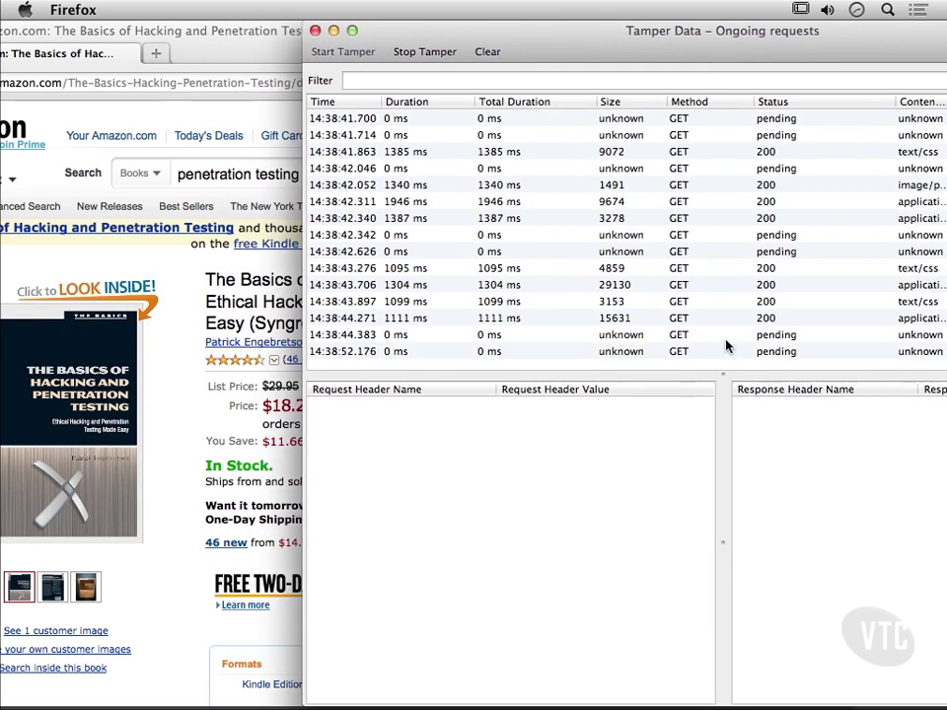
double_click(611, 330)
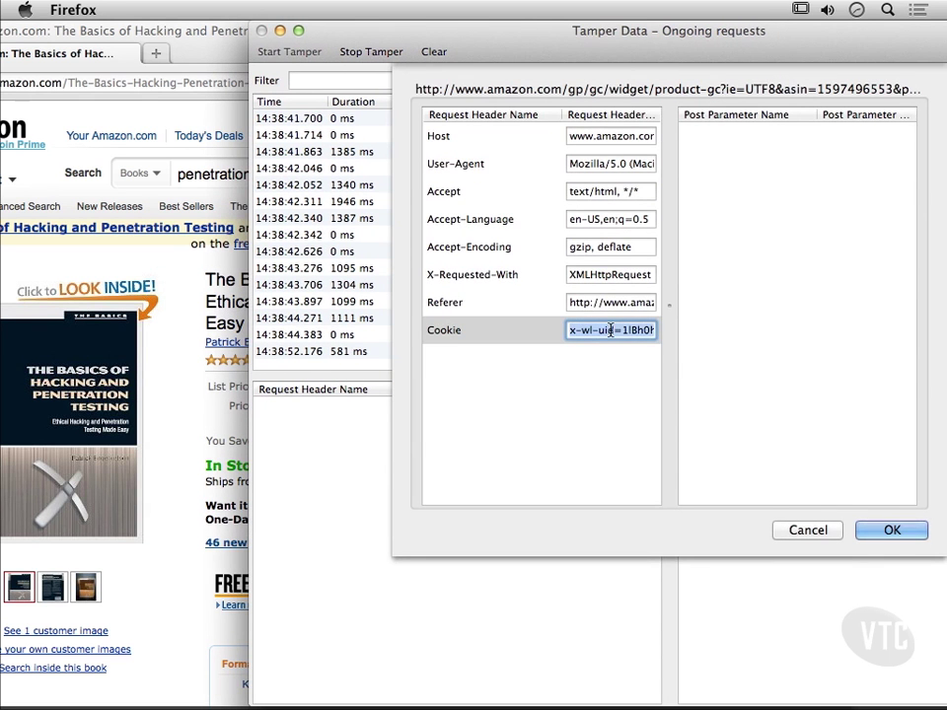
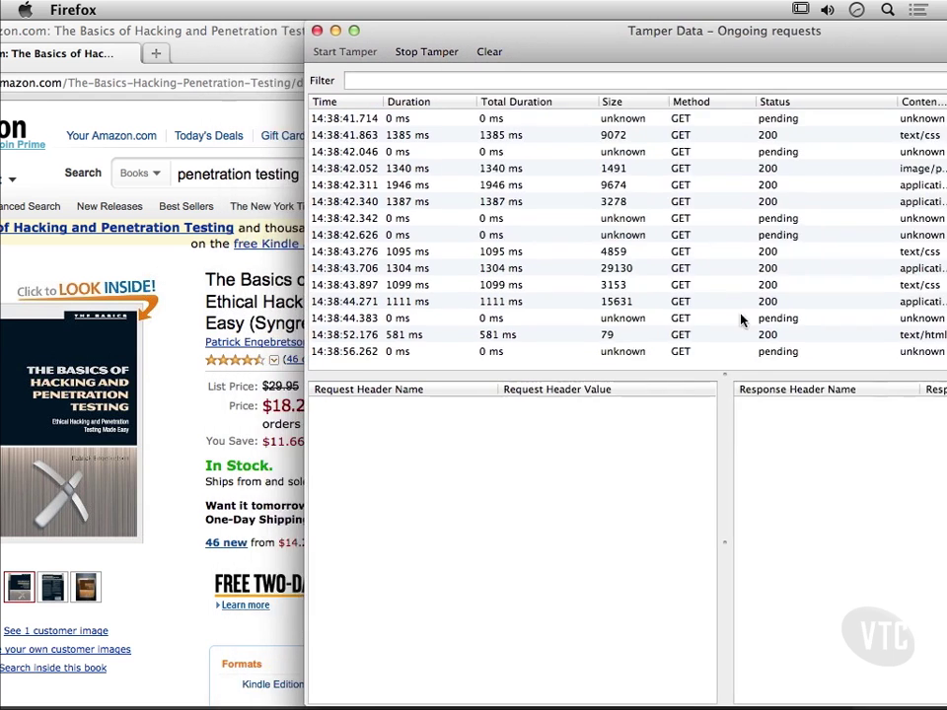
double_click(616, 302)
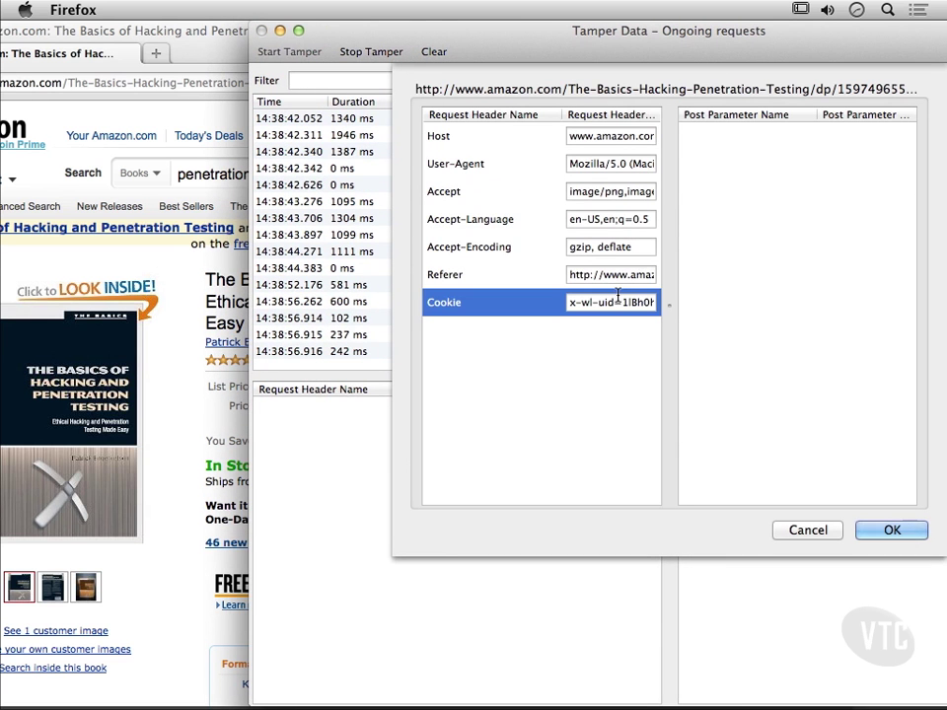
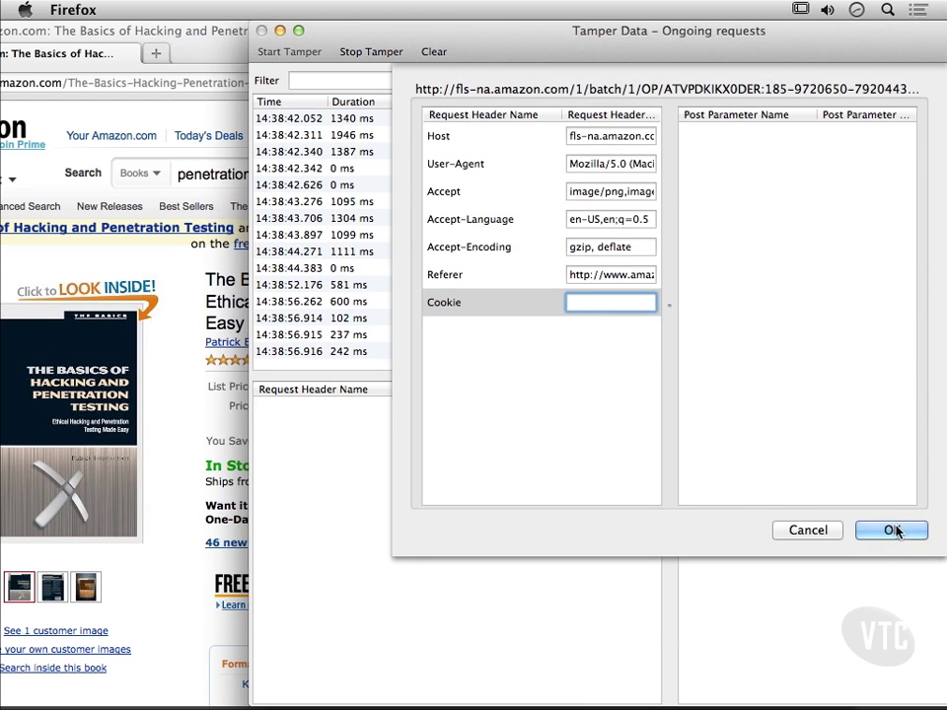
click(892, 531)
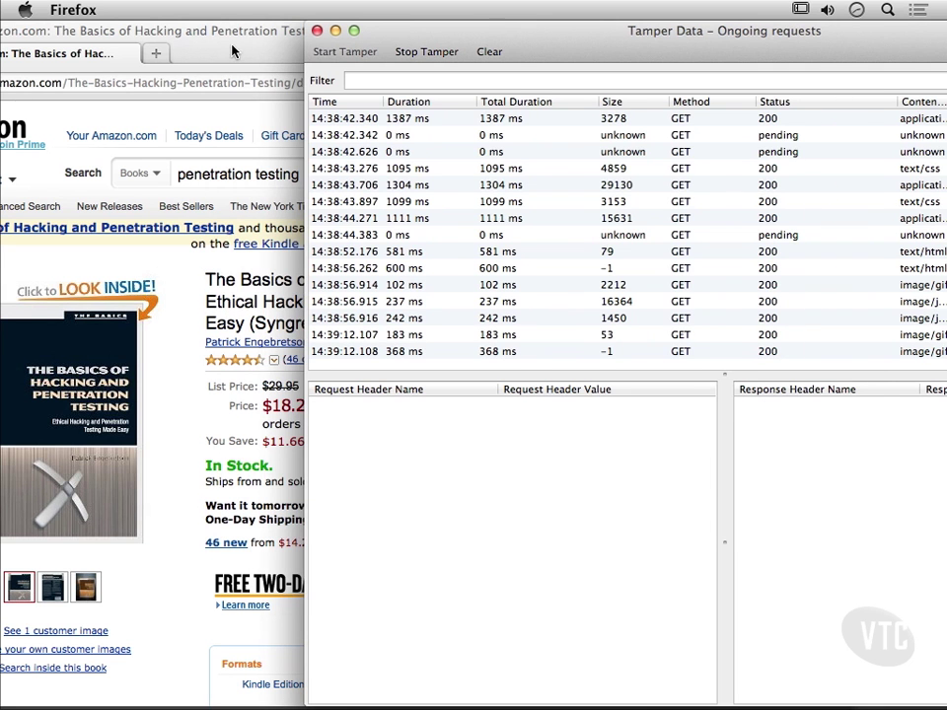
Step: Move the Amazon book page fully into view, and open the Cookie value of its media-matrix fetch-popover-data request for tampering
click(174, 32)
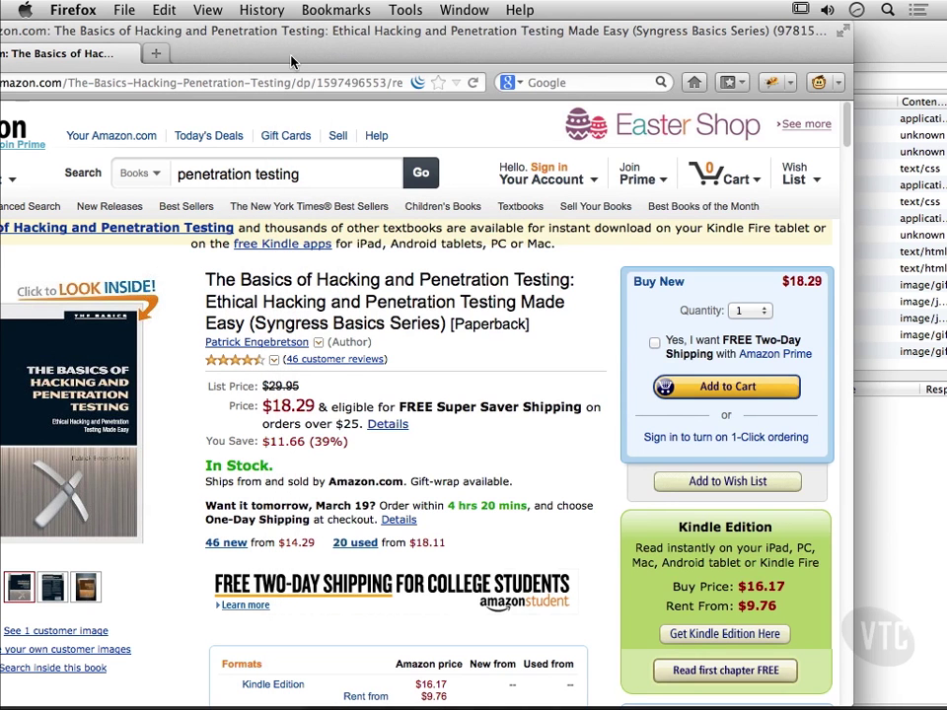
drag(291, 61, 385, 50)
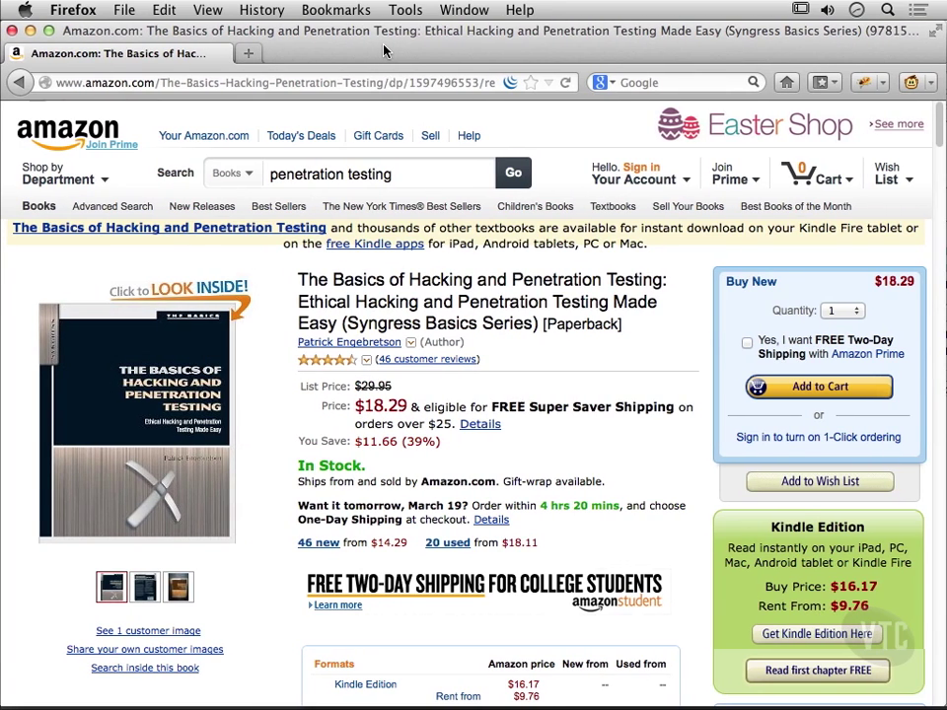
scroll(449, 385, down, 5)
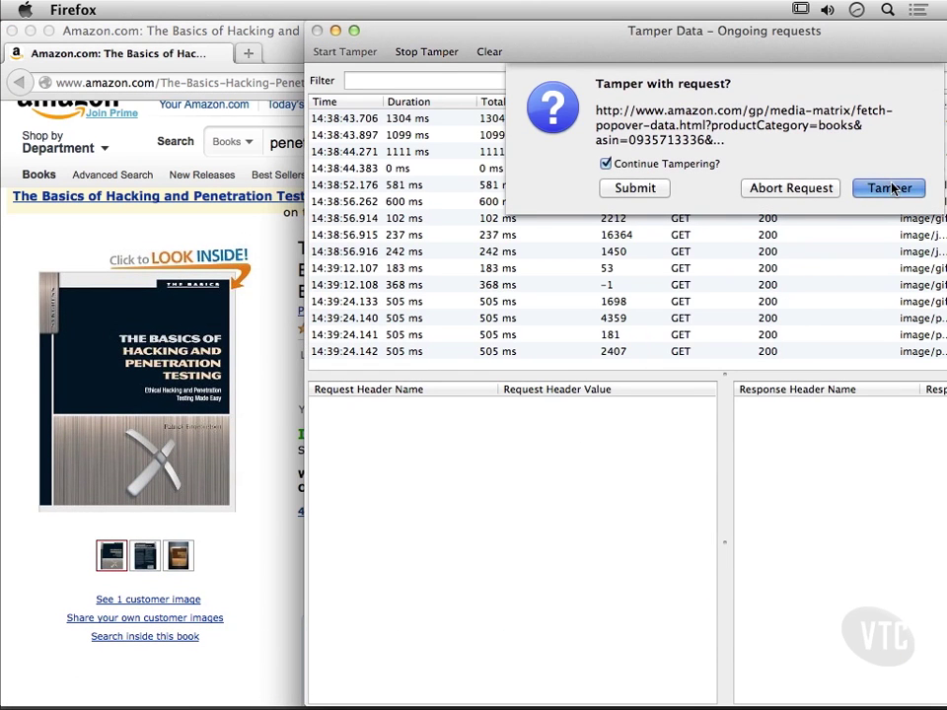
click(891, 189)
click(590, 331)
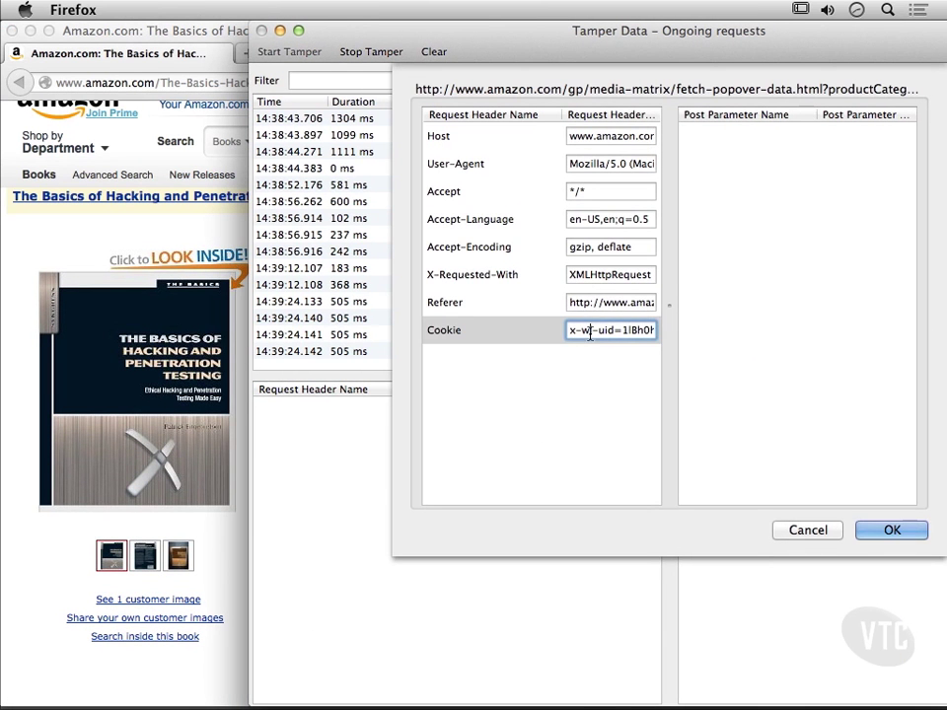
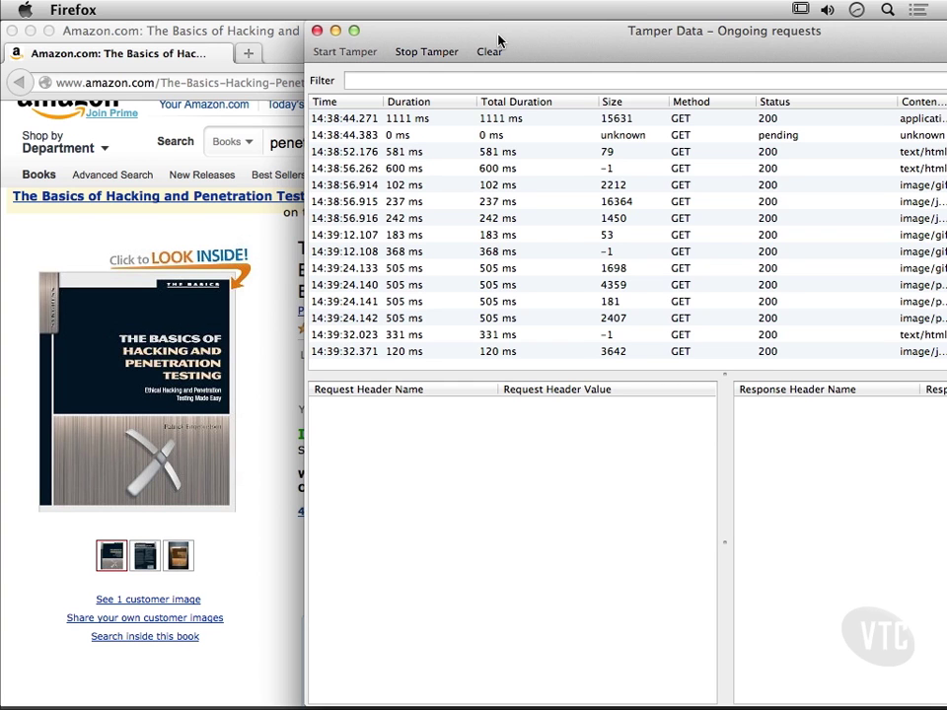
Step: Stop tampering and inspect the request and response headers of the 14:39:24.142 image request with the Tamper Data window fully in view
click(432, 54)
click(510, 320)
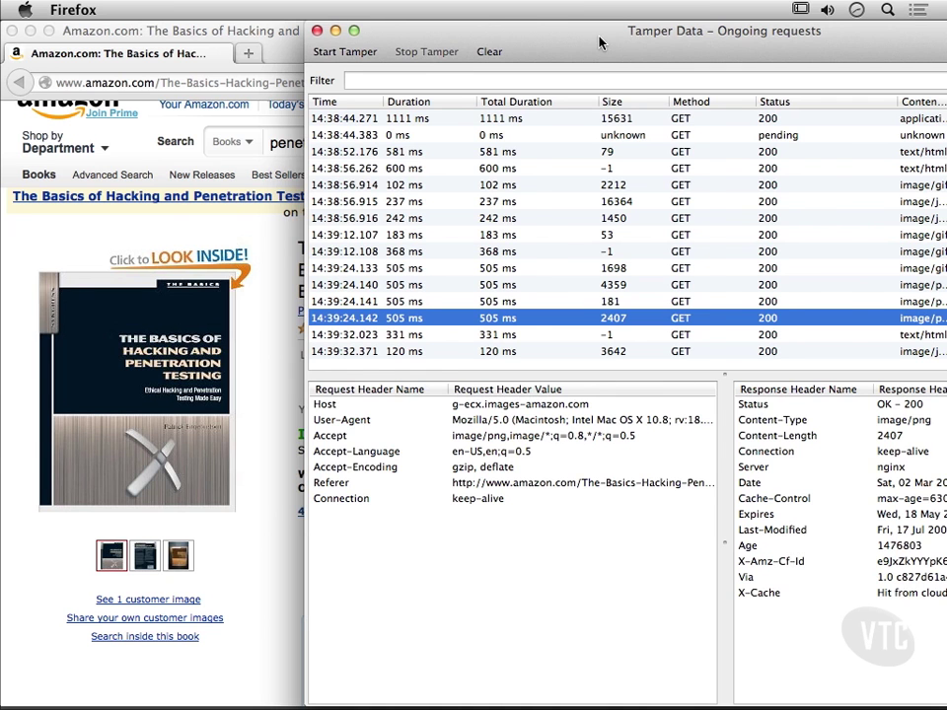
drag(601, 43, 370, 42)
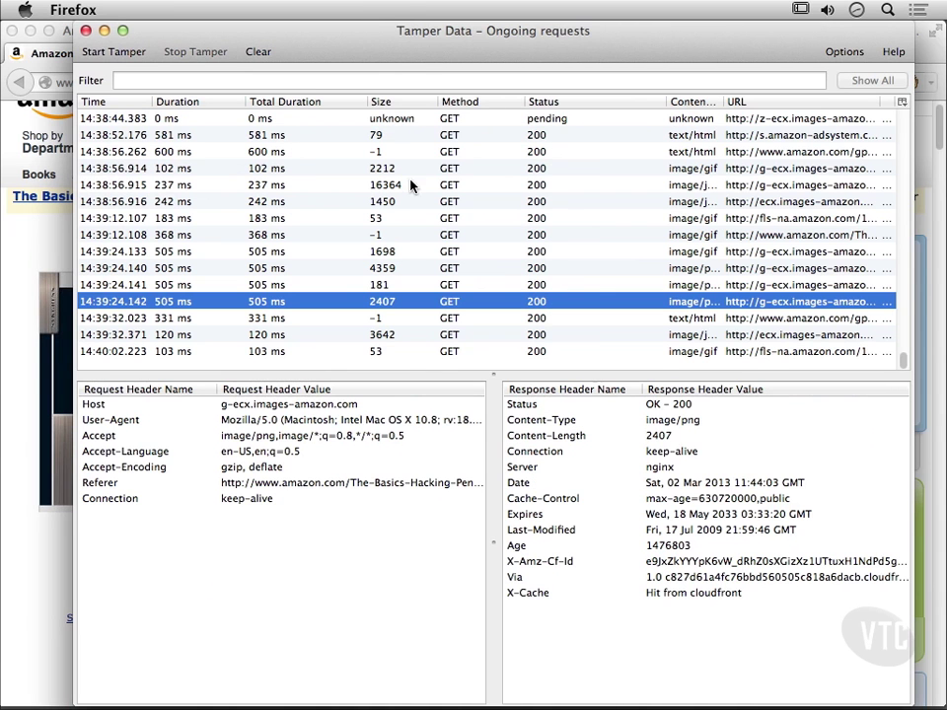